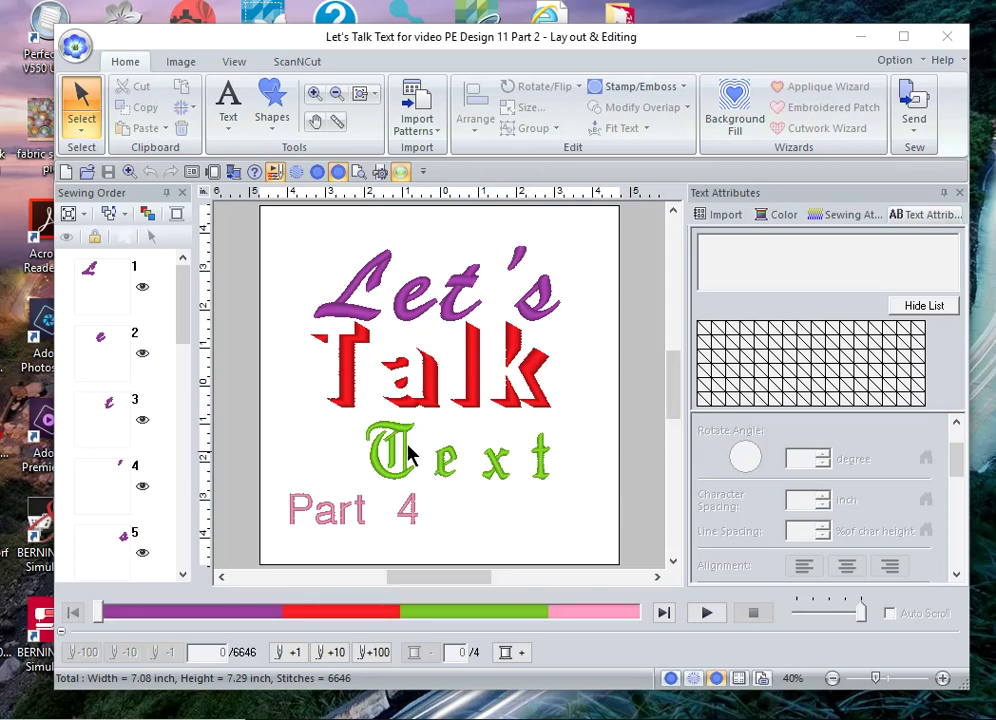
Open the Text Tools dropdown on the Home tab for the Let's Talk Text design.
{"action": "left_click", "coordinate": [228, 110]}
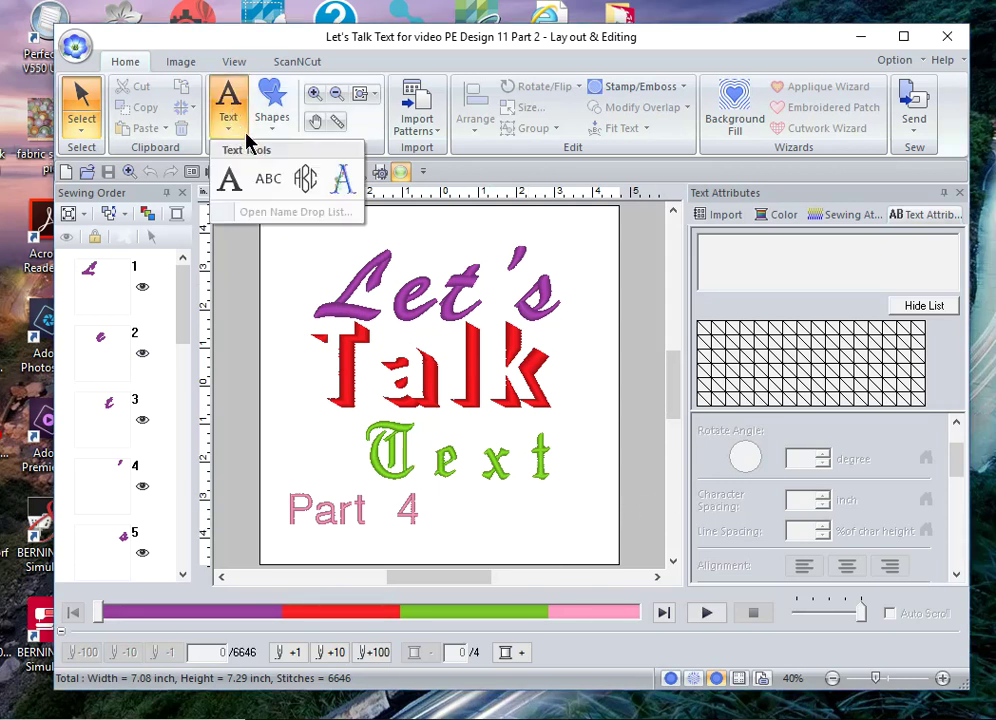
Switch to Small Text input and browse the font list, leaving Utah Bold S selected.
{"action": "left_click", "coordinate": [266, 180]}
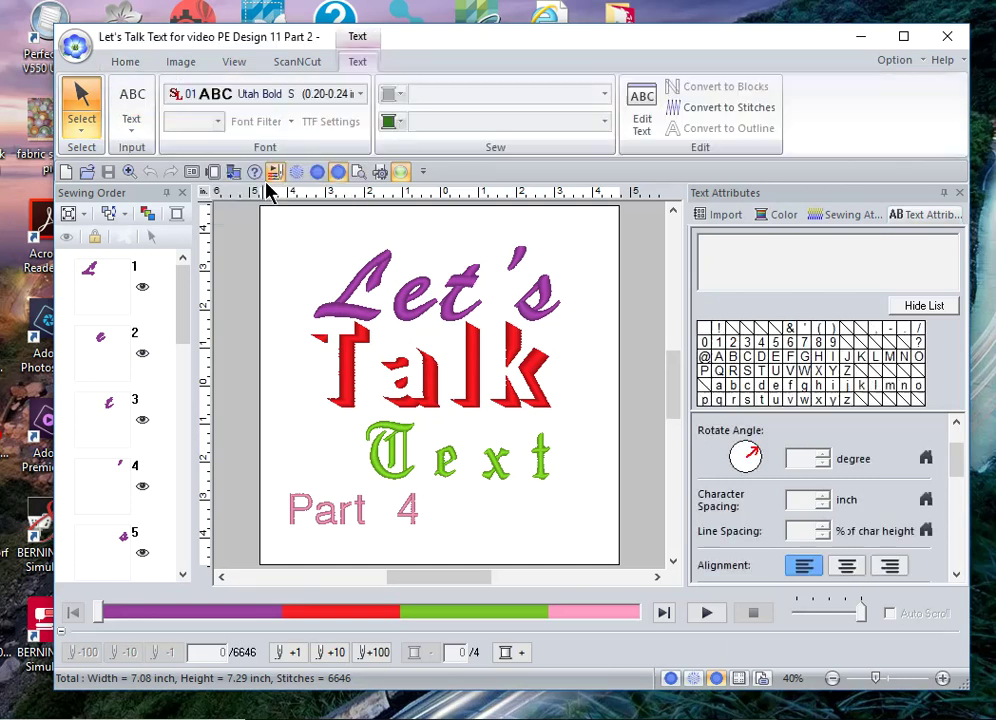
{"action": "left_click", "coordinate": [362, 95]}
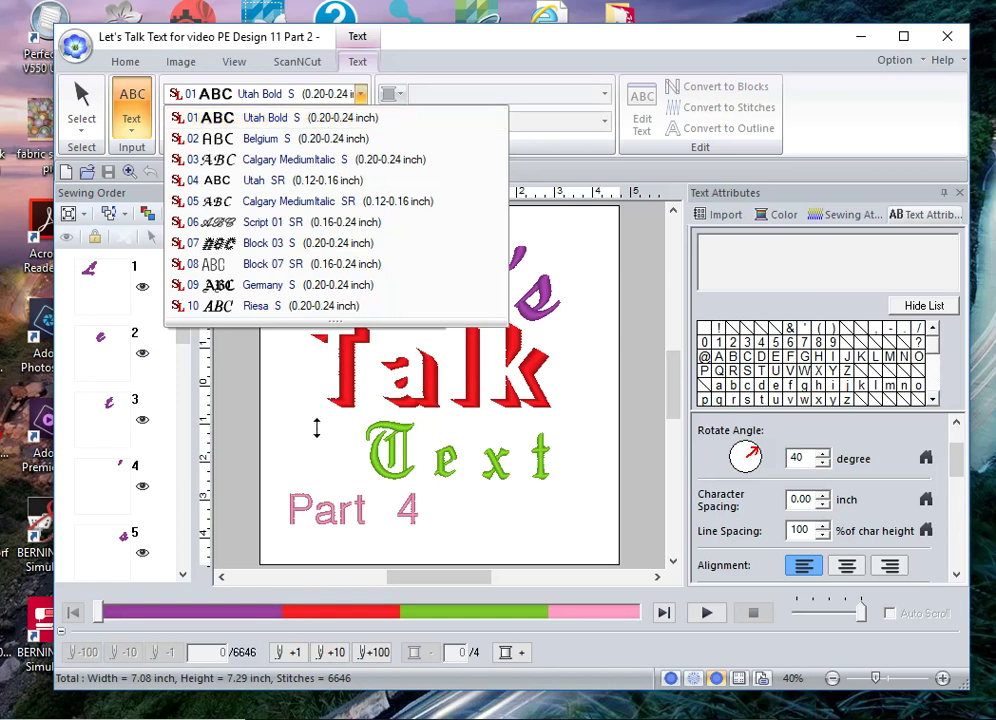
{"action": "left_click", "coordinate": [316, 428]}
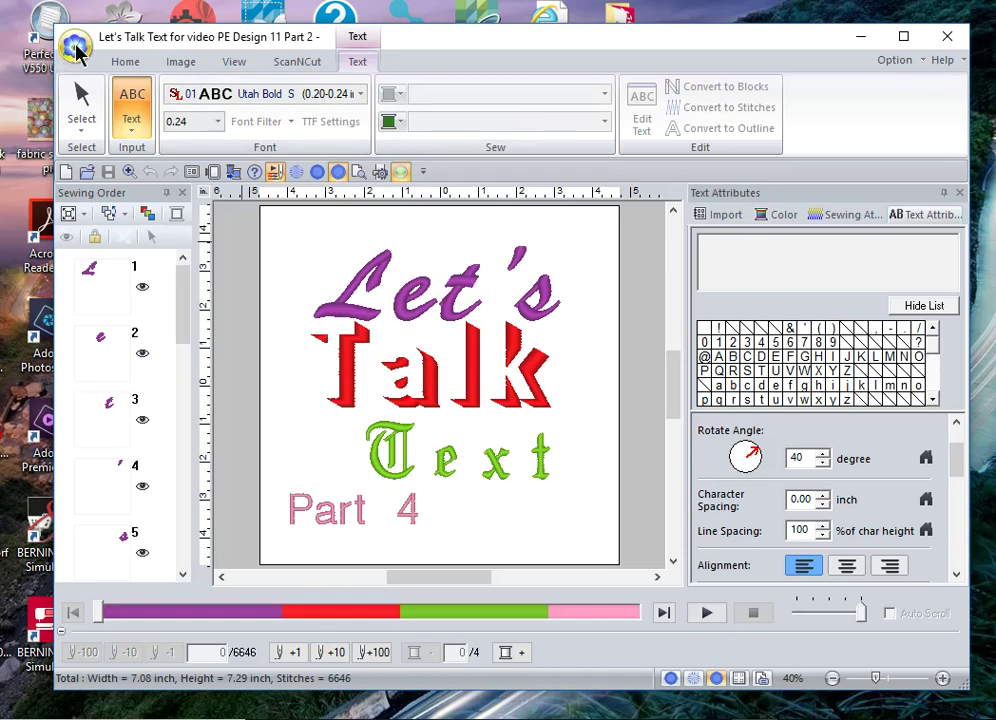
Start a new blank design using Small Text at 0.24-inch size.
{"action": "left_click", "coordinate": [66, 172]}
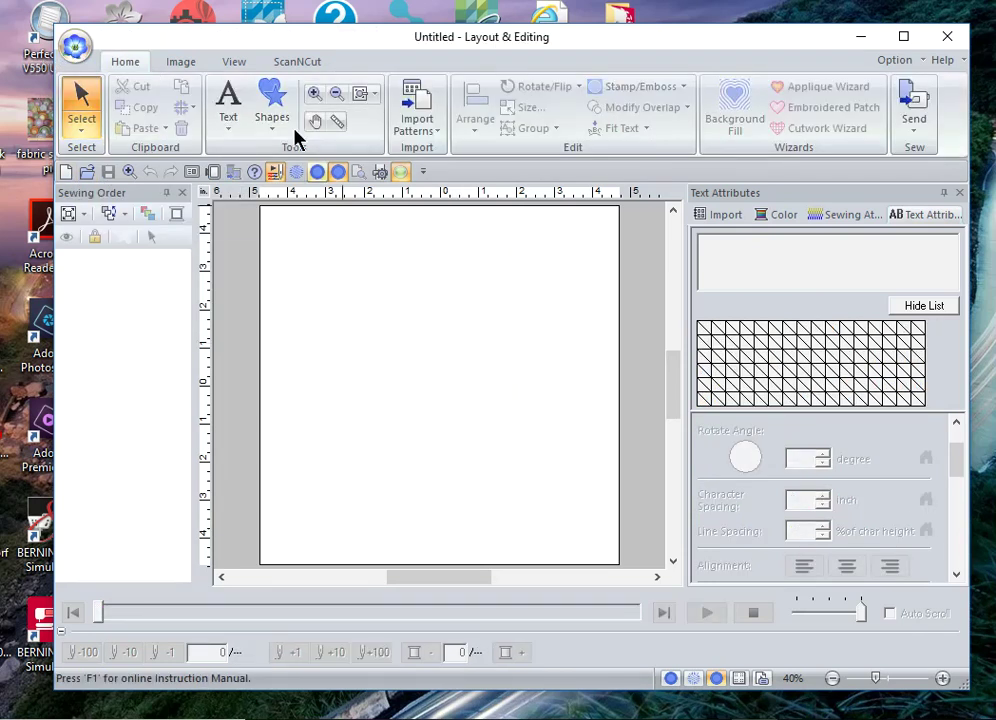
{"action": "left_click", "coordinate": [236, 121]}
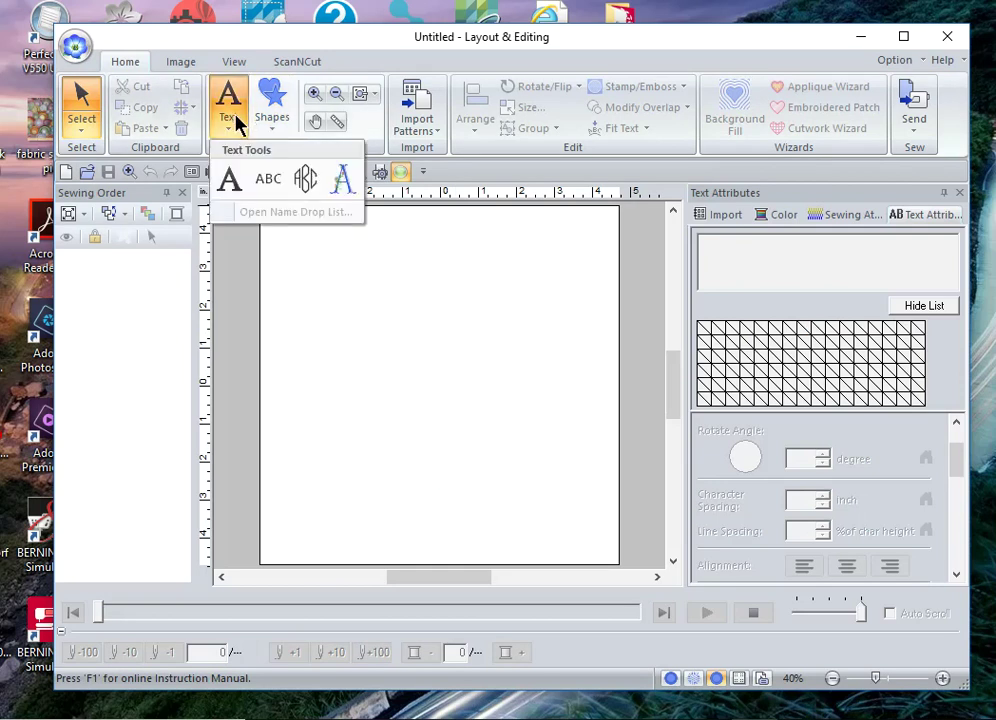
{"action": "left_click", "coordinate": [268, 182]}
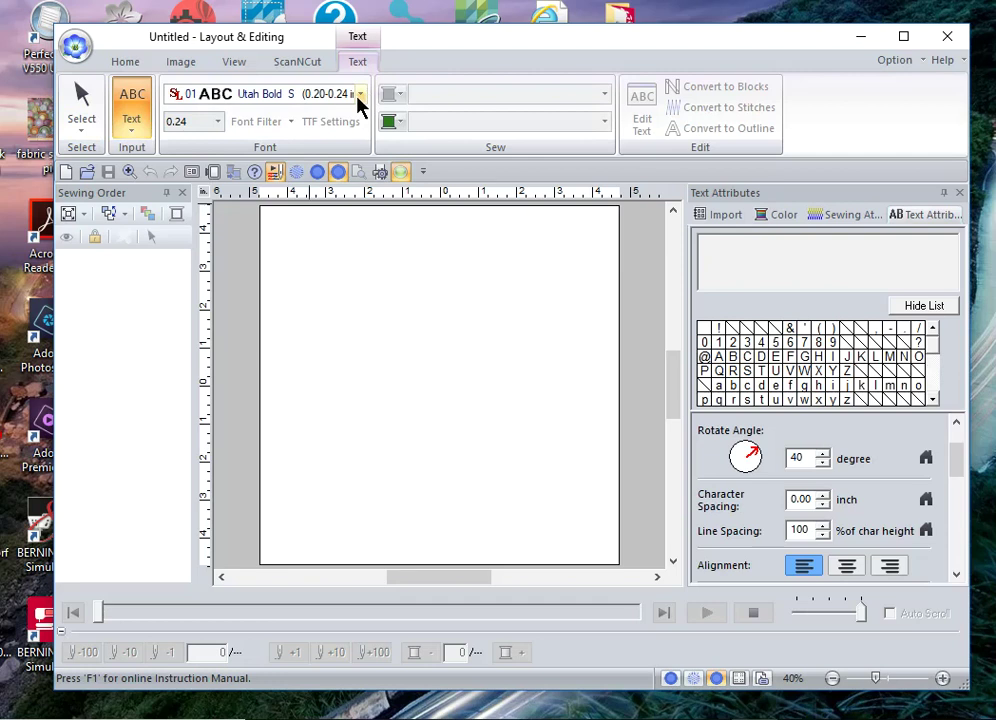
{"action": "left_click", "coordinate": [218, 122]}
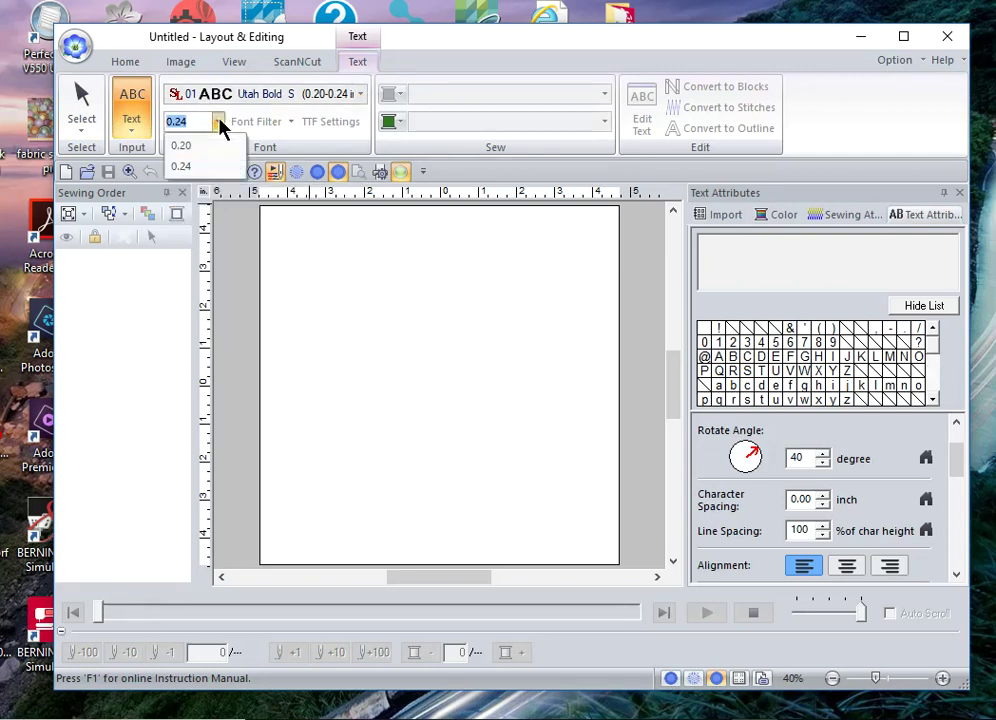
{"action": "left_click", "coordinate": [181, 176]}
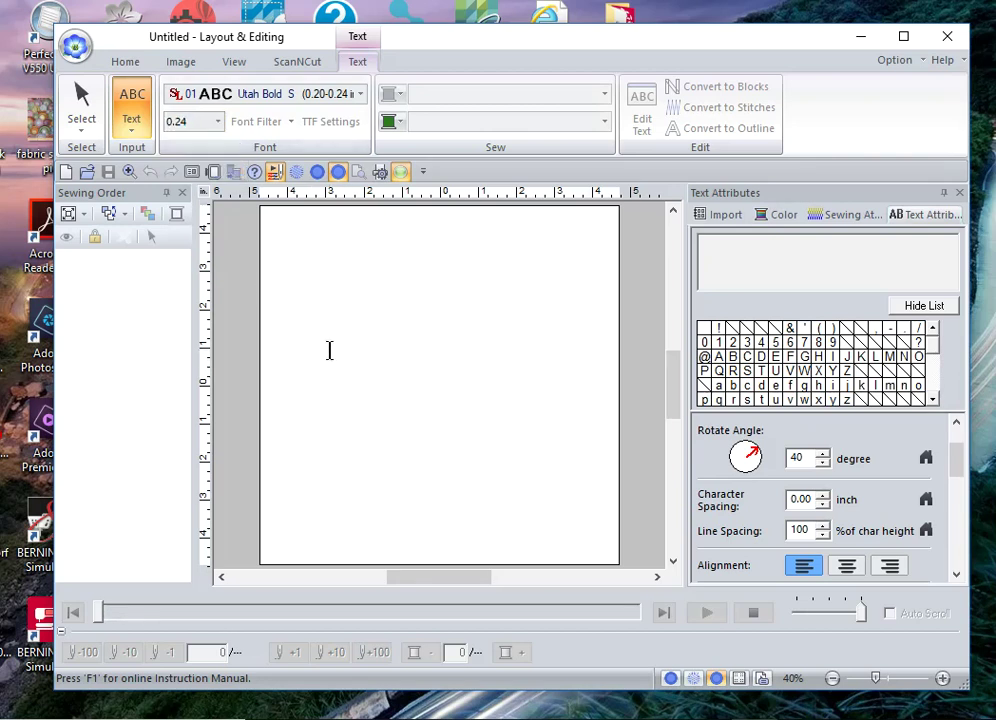
Enter the word 'pedesign' left of the page centre and select it.
{"action": "left_click", "coordinate": [329, 347]}
{"action": "type", "text": "p"}
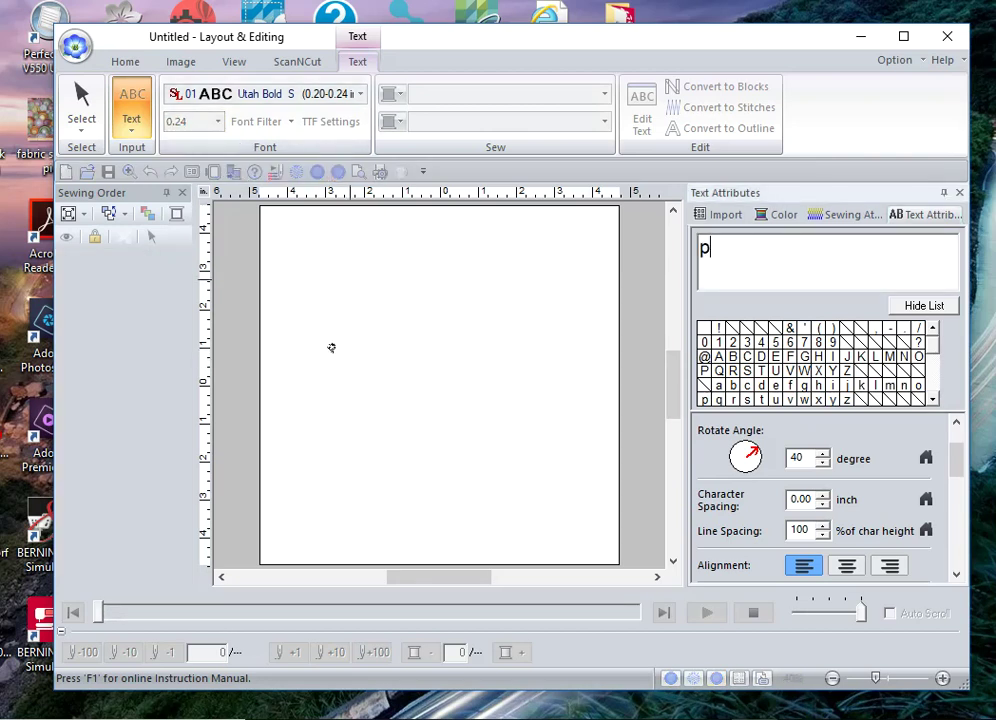
{"action": "type", "text": "edesign"}
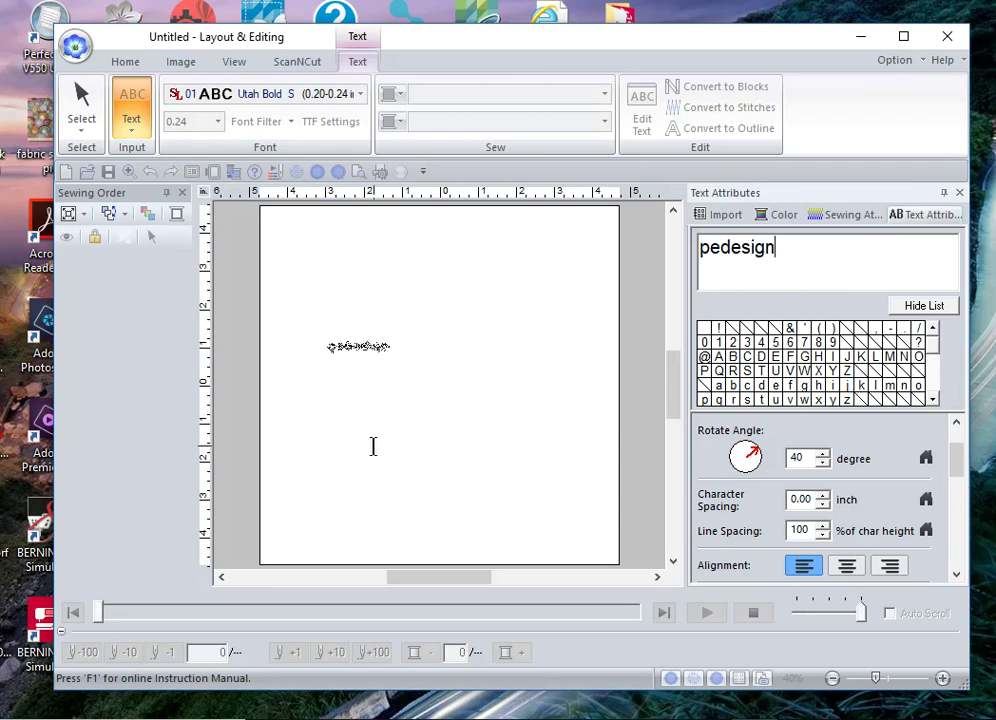
{"action": "key", "text": "Return"}
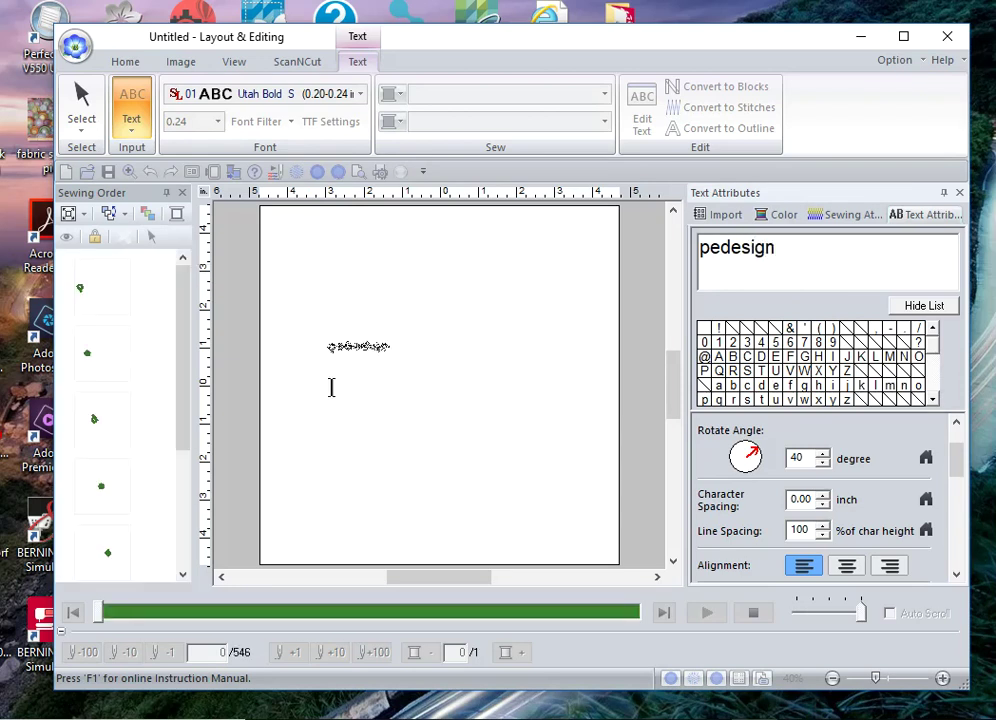
{"action": "left_click_drag", "start_coordinate": [301, 308], "coordinate": [457, 408]}
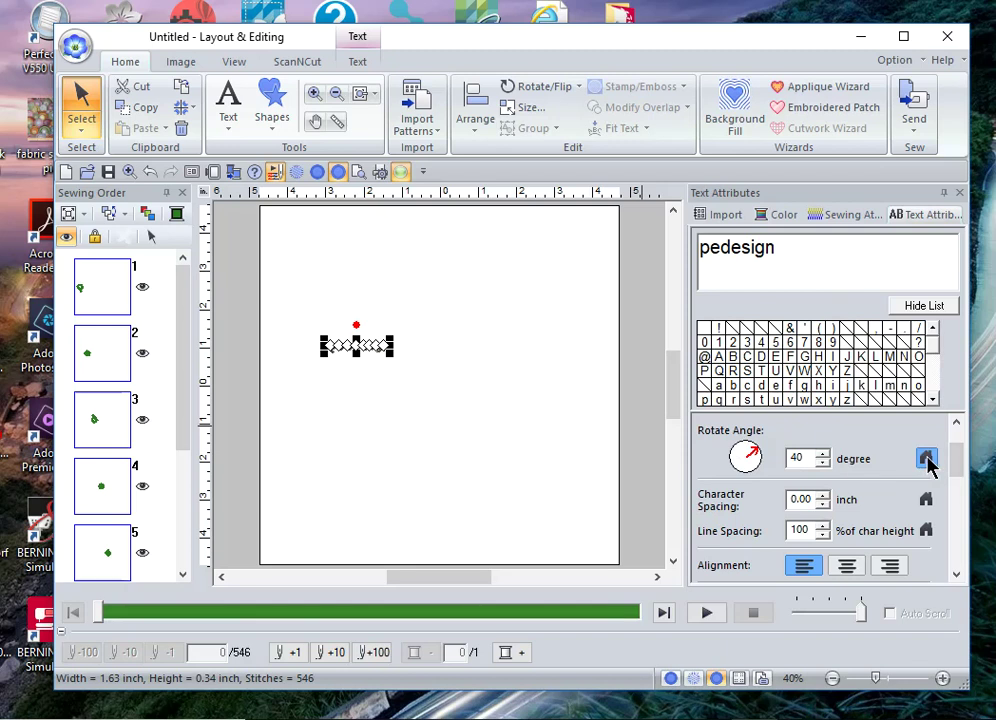
Reset the pedesign text's rotation from 40 to 0 degrees and view it at 1:1 actual size.
{"action": "left_click", "coordinate": [927, 459]}
{"action": "left_click", "coordinate": [447, 411]}
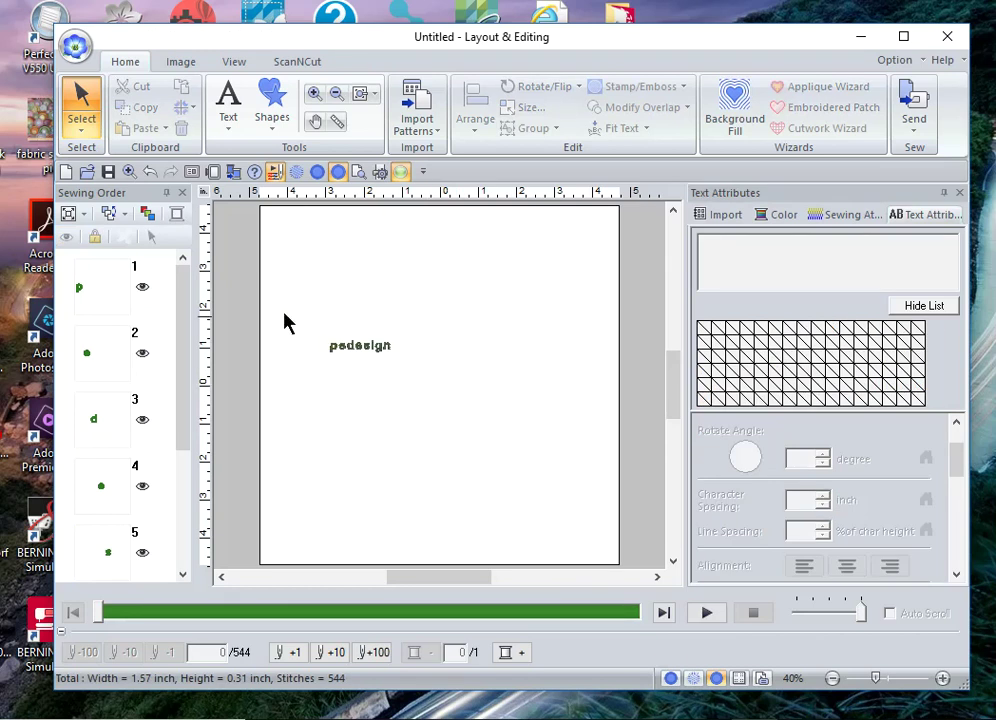
{"action": "left_click_drag", "start_coordinate": [267, 302], "coordinate": [431, 378]}
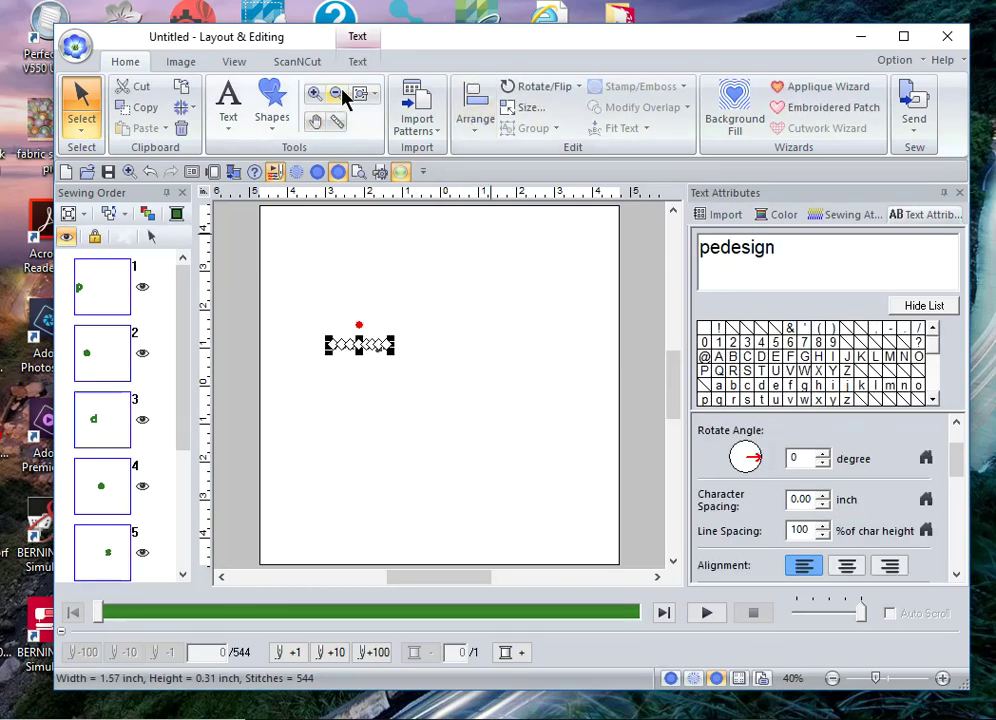
{"action": "left_click", "coordinate": [376, 94]}
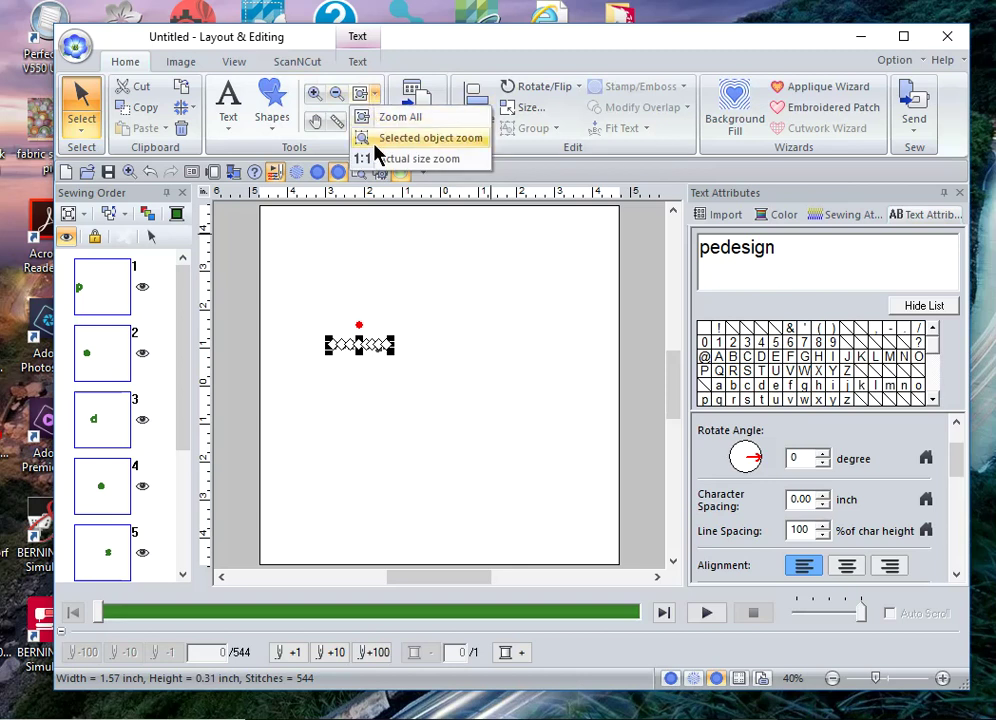
{"action": "left_click", "coordinate": [385, 156]}
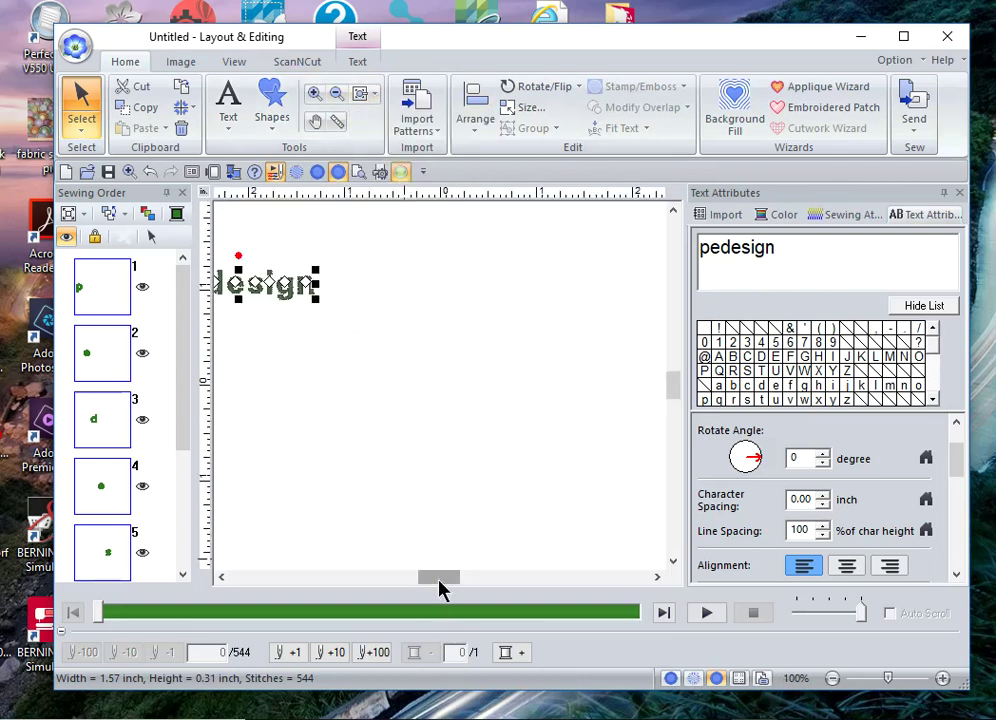
{"action": "left_click_drag", "start_coordinate": [438, 578], "coordinate": [422, 598]}
{"action": "left_click", "coordinate": [352, 364]}
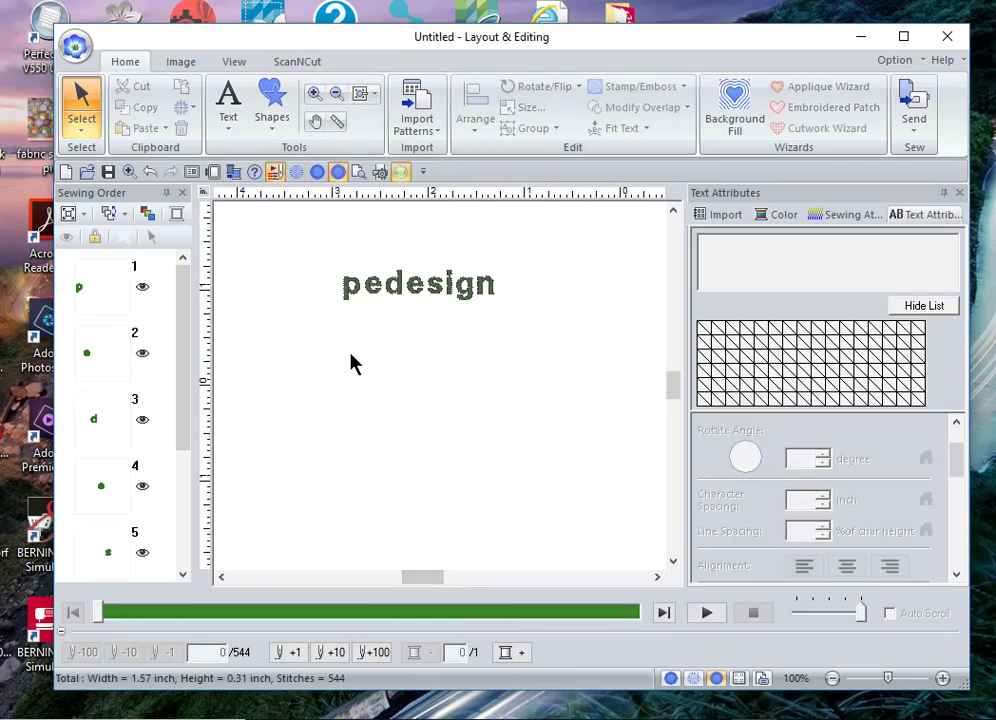
Enlarge the first 'e' of pedesign and move it below the word.
{"action": "left_click_drag", "start_coordinate": [305, 233], "coordinate": [525, 334]}
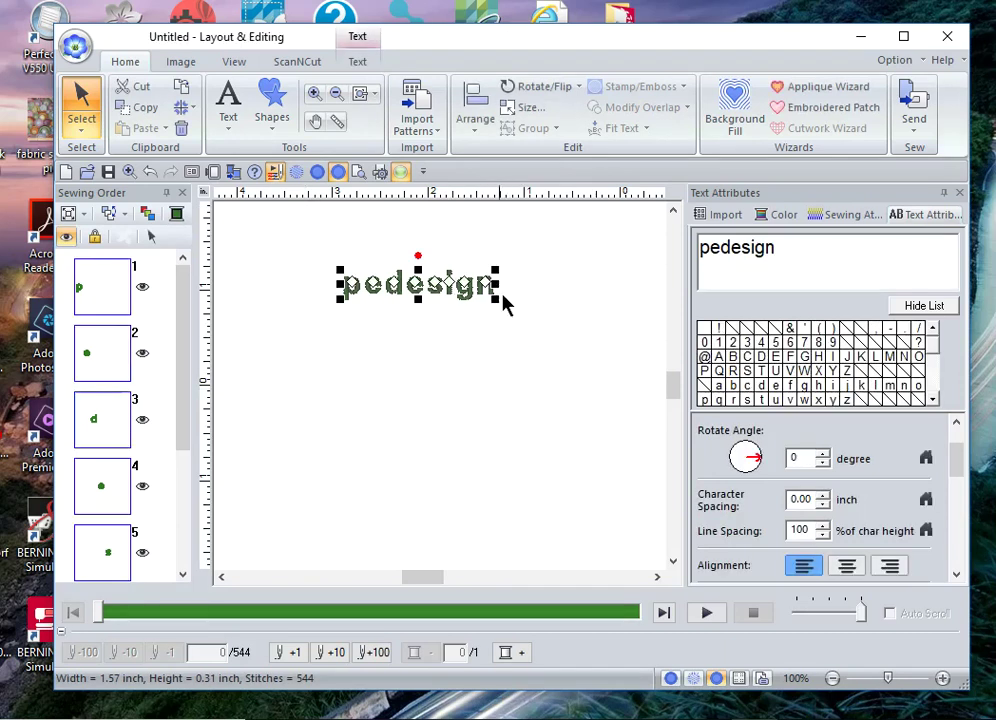
{"action": "left_click", "coordinate": [372, 285]}
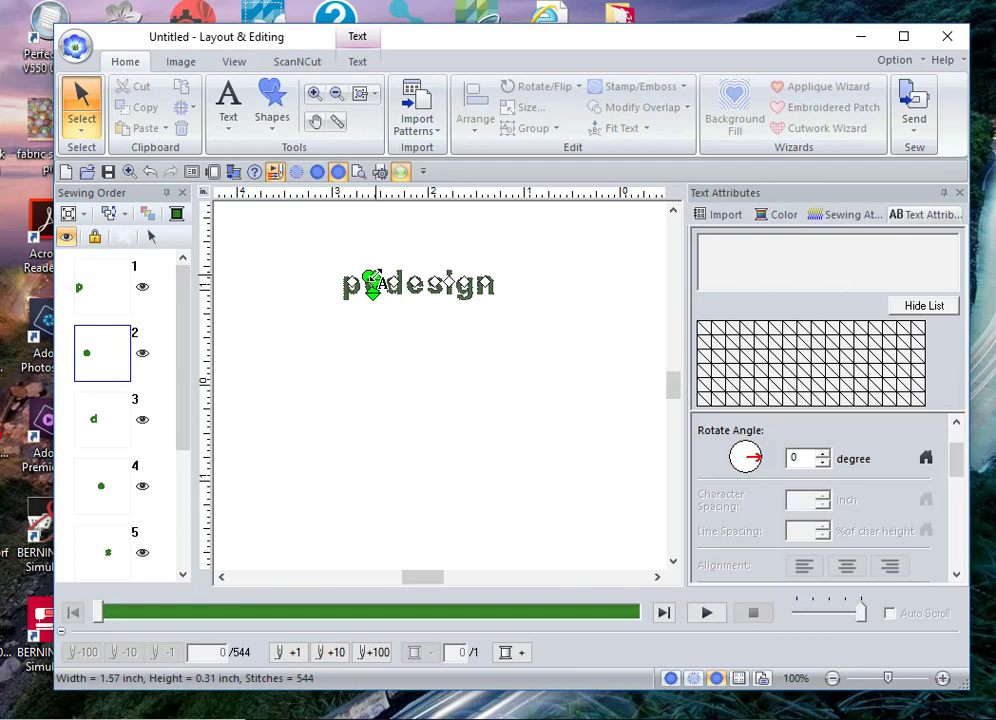
{"action": "left_click_drag", "start_coordinate": [376, 276], "coordinate": [429, 222]}
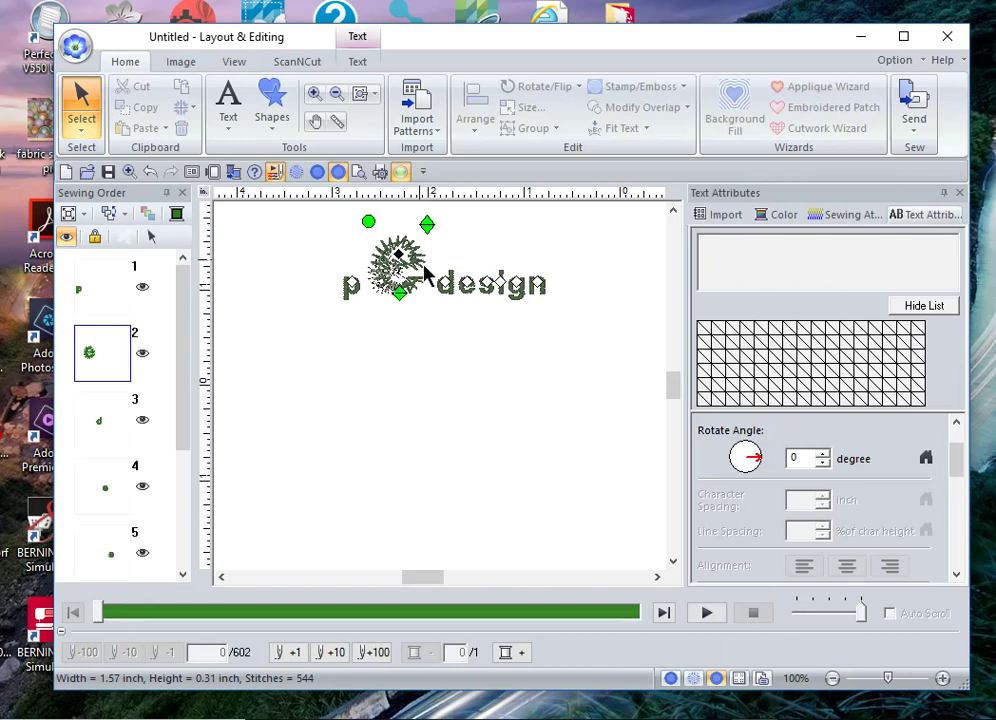
{"action": "left_click_drag", "start_coordinate": [427, 223], "coordinate": [401, 250]}
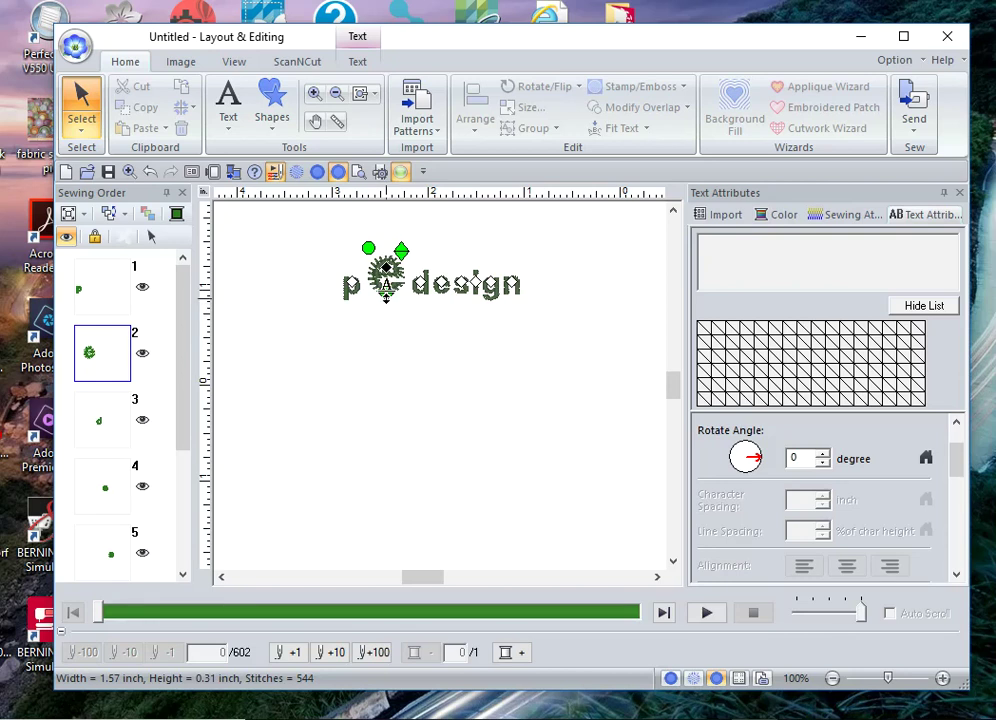
{"action": "left_click_drag", "start_coordinate": [386, 270], "coordinate": [349, 337]}
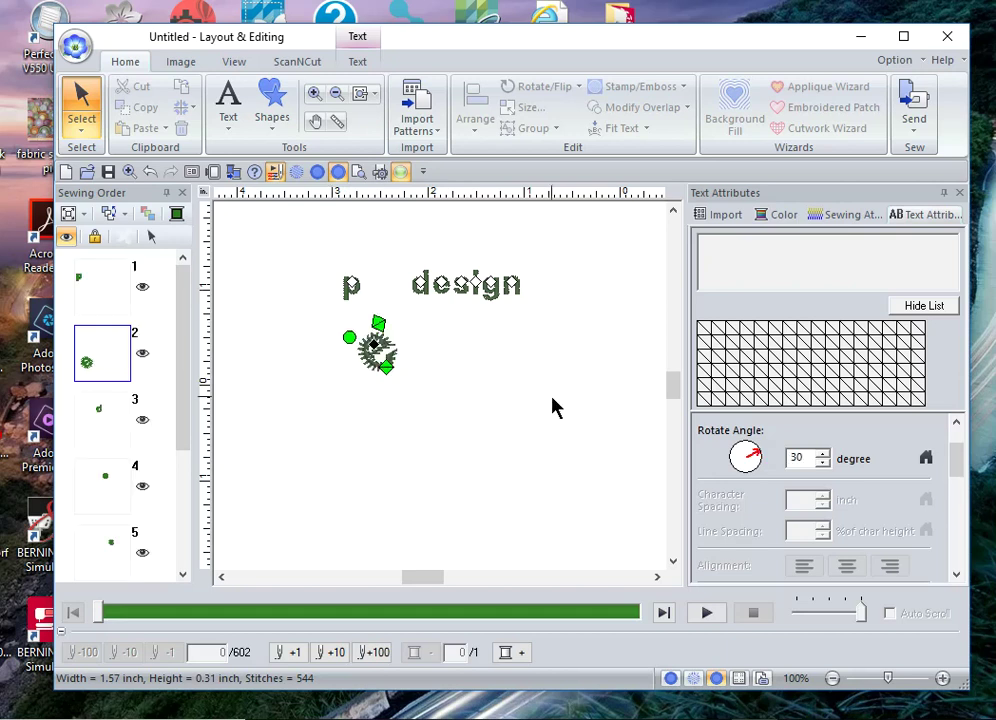
Colour the detached 'e' with 613 Violet Brother Embroidery thread, then select the whole design.
{"action": "left_click", "coordinate": [778, 215]}
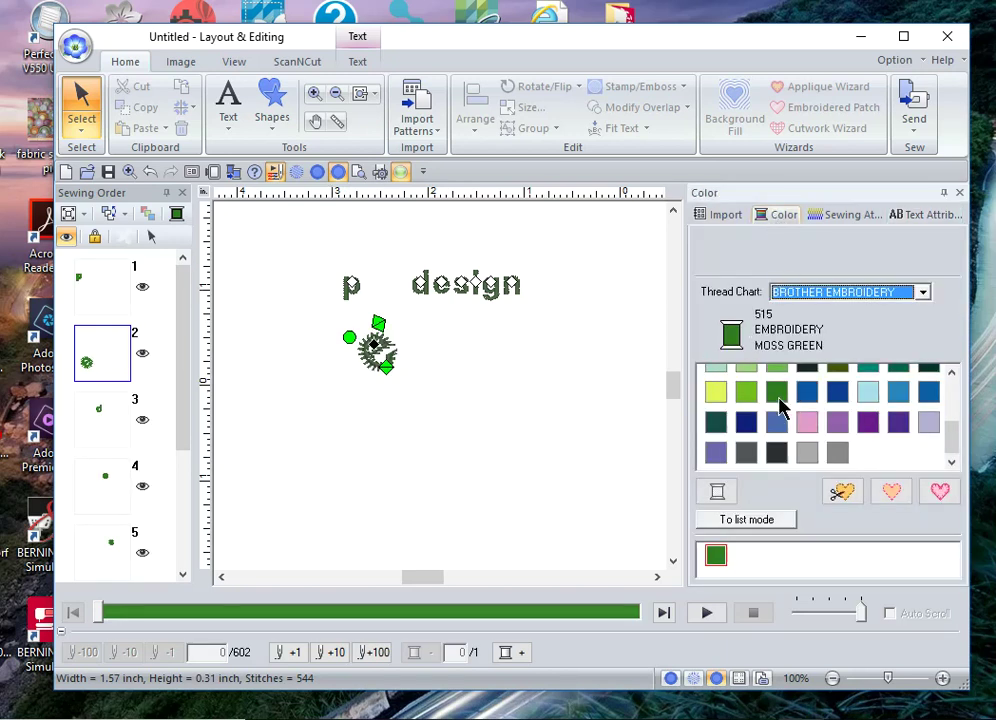
{"action": "left_click", "coordinate": [883, 427]}
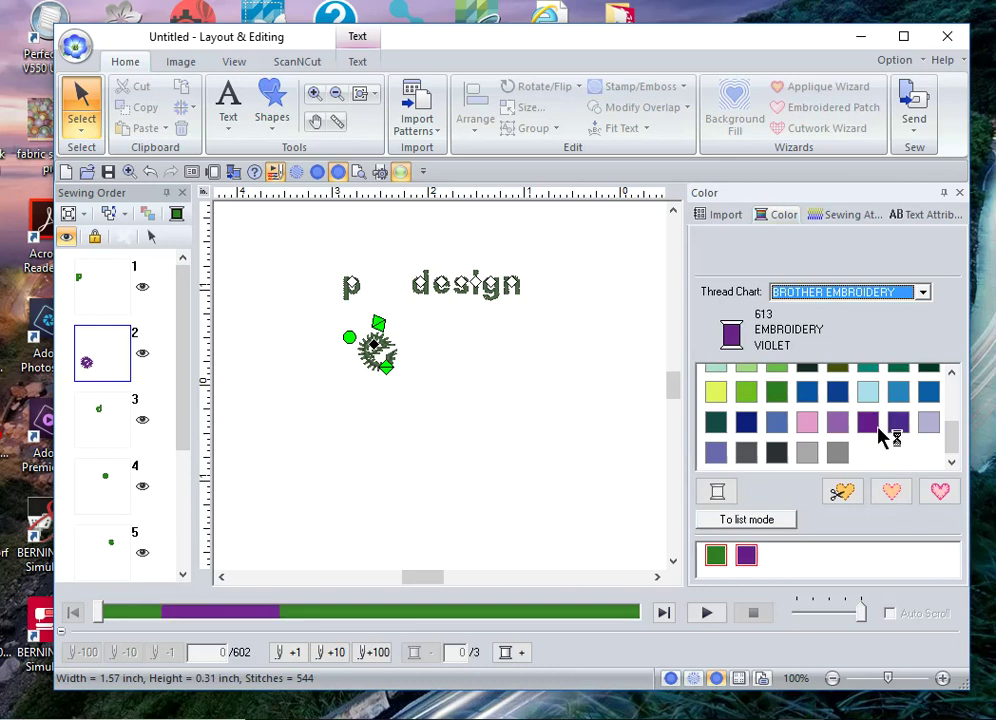
{"action": "left_click", "coordinate": [370, 287]}
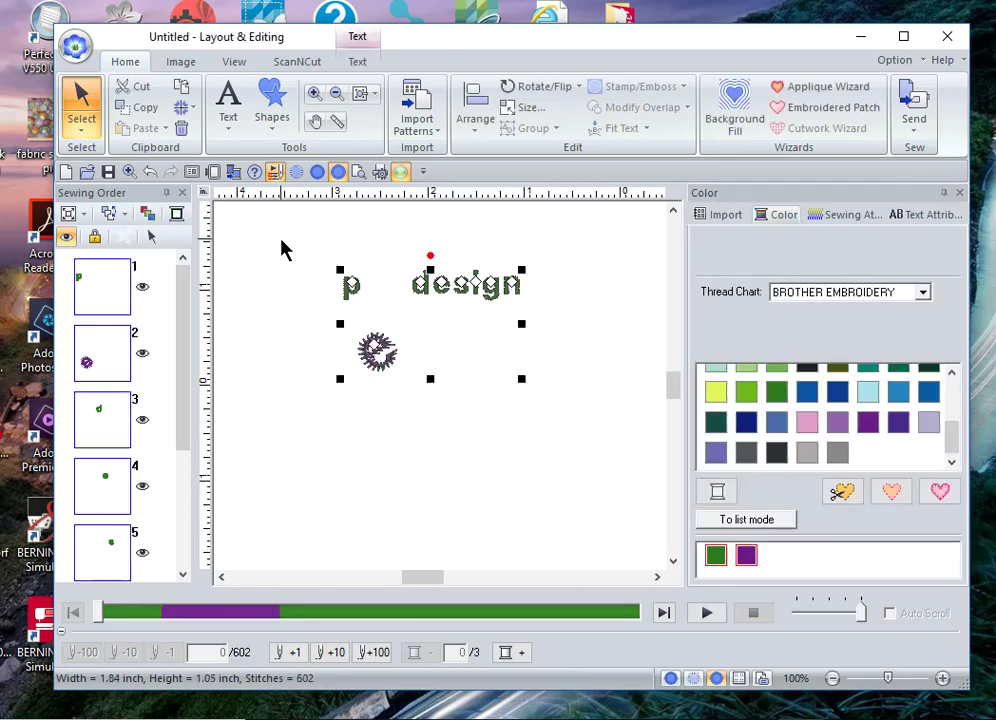
{"action": "left_click_drag", "start_coordinate": [280, 239], "coordinate": [618, 380]}
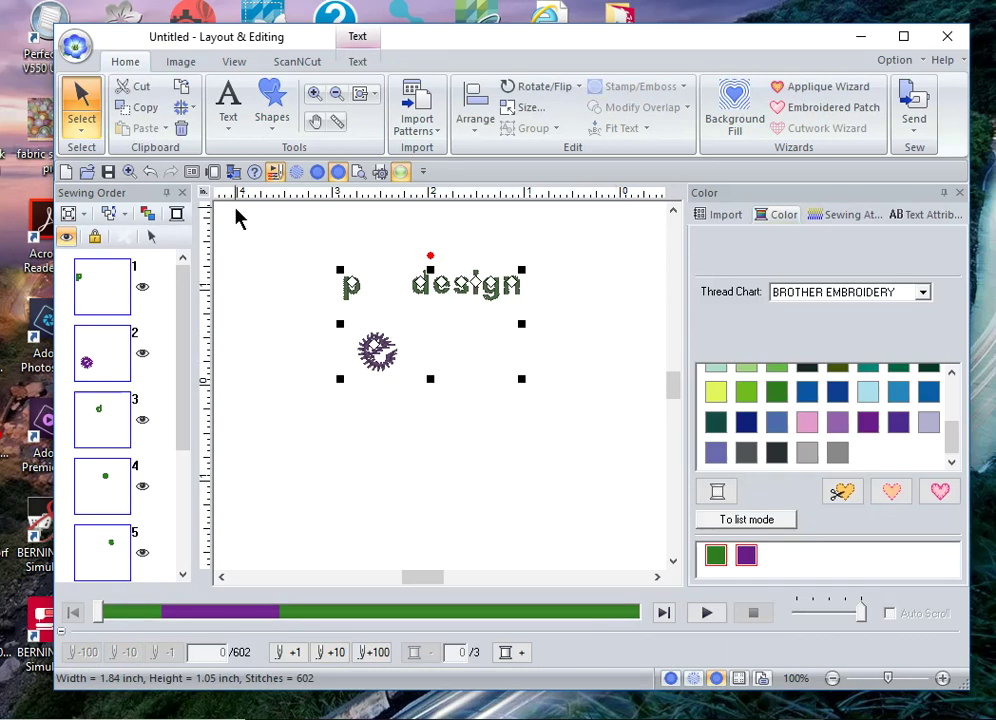
{"action": "left_click", "coordinate": [953, 216]}
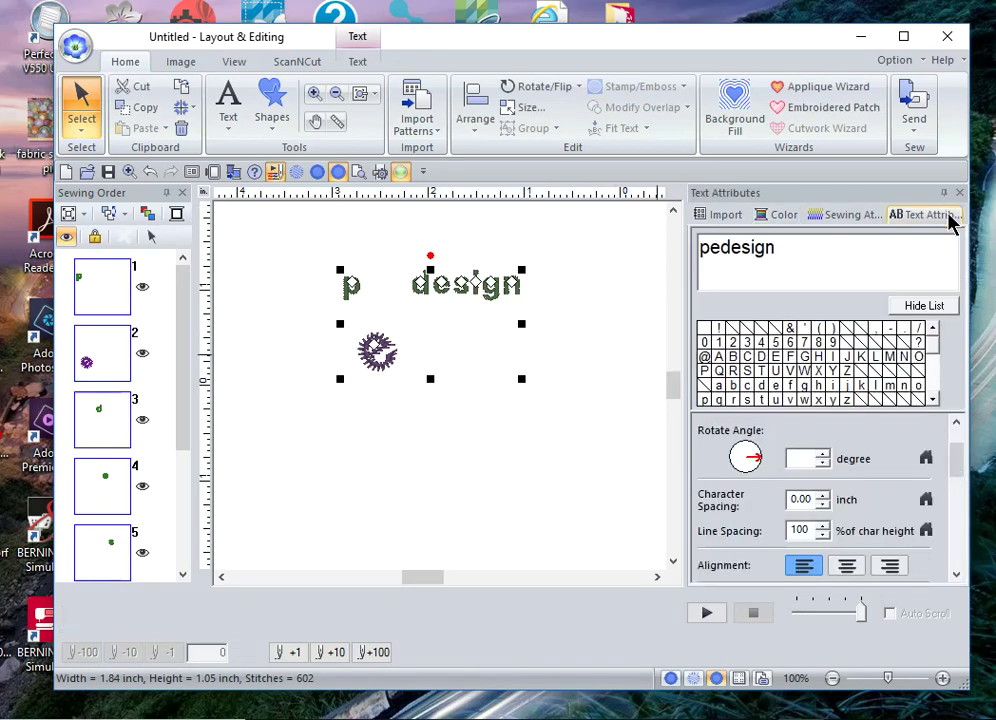
{"action": "left_click_drag", "start_coordinate": [958, 456], "coordinate": [966, 553]}
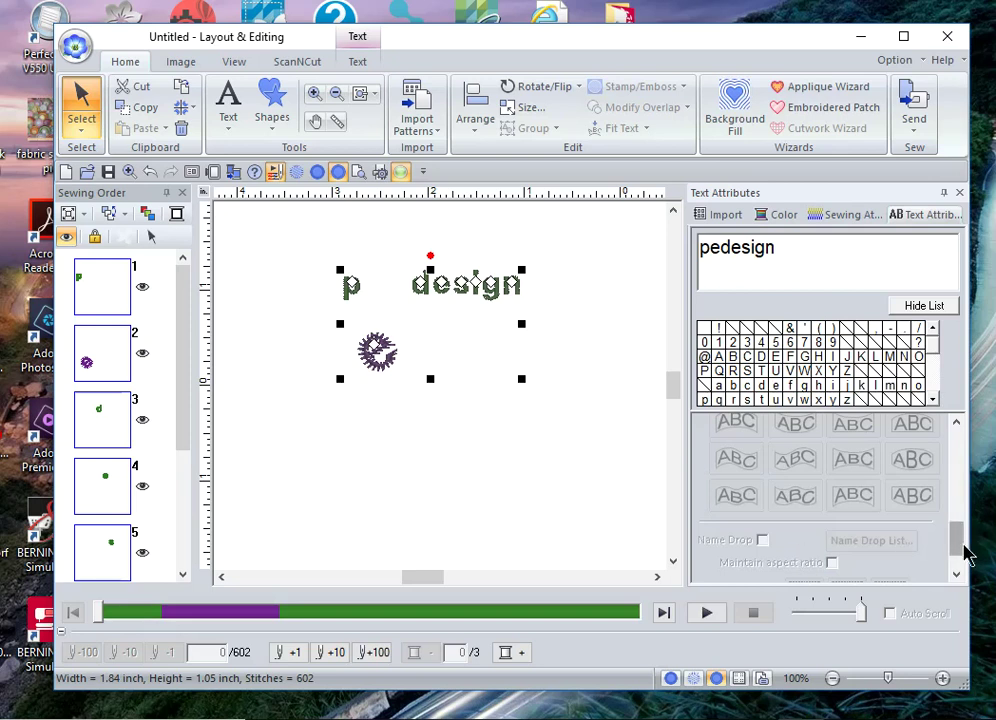
{"action": "left_click_drag", "start_coordinate": [960, 553], "coordinate": [963, 451]}
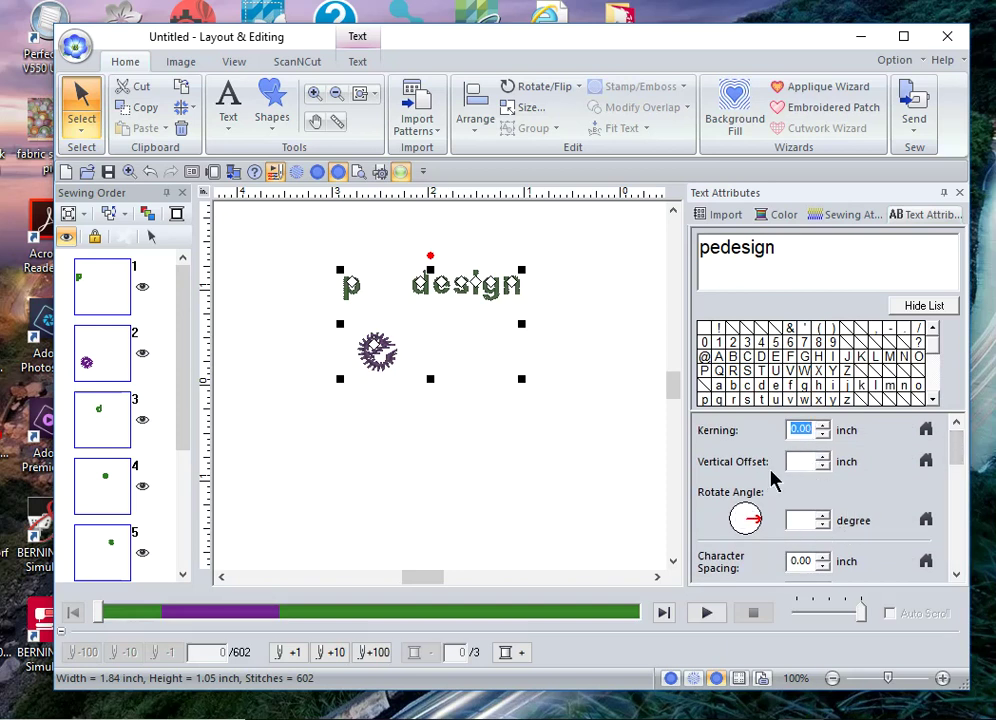
{"action": "scroll", "coordinate": [957, 460], "scroll_direction": "down", "scroll_amount": 3}
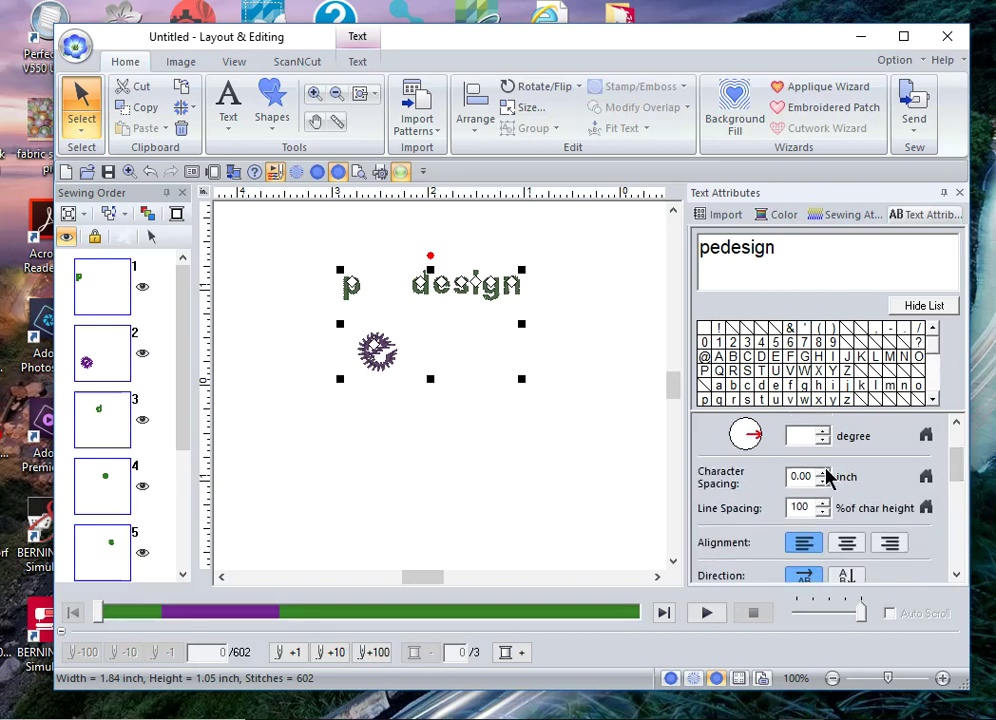
{"action": "left_click", "coordinate": [822, 471]}
{"action": "left_click", "coordinate": [824, 471]}
{"action": "left_click", "coordinate": [824, 474]}
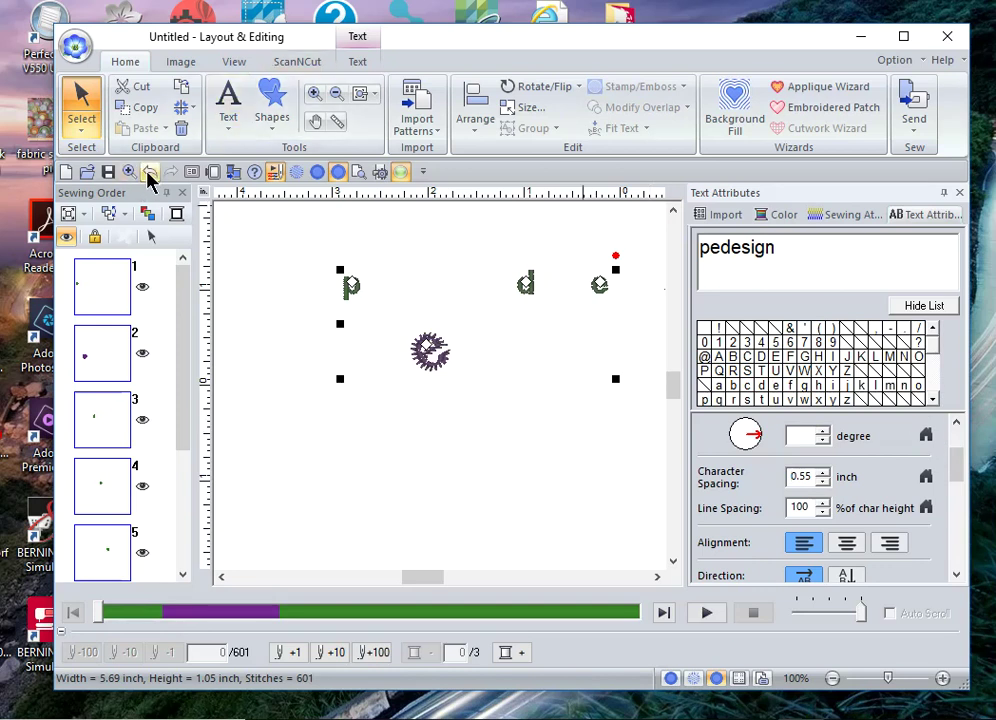
{"action": "left_click", "coordinate": [926, 476]}
{"action": "left_click", "coordinate": [486, 456]}
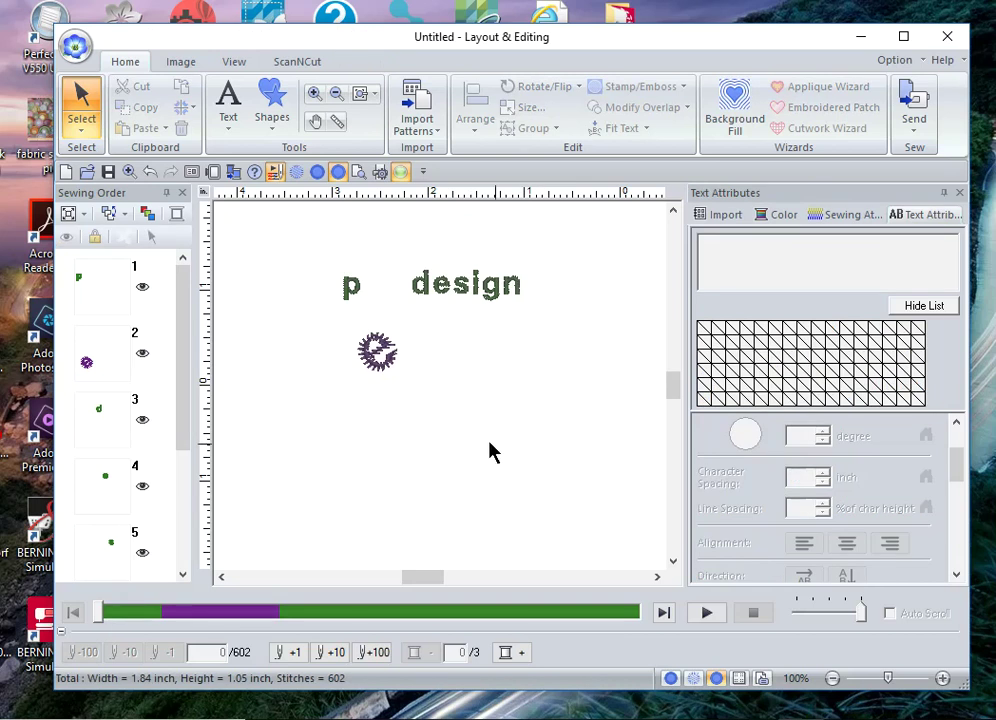
Open the recent Small Text sample file, discarding the untitled design without saving.
{"action": "left_click", "coordinate": [74, 46]}
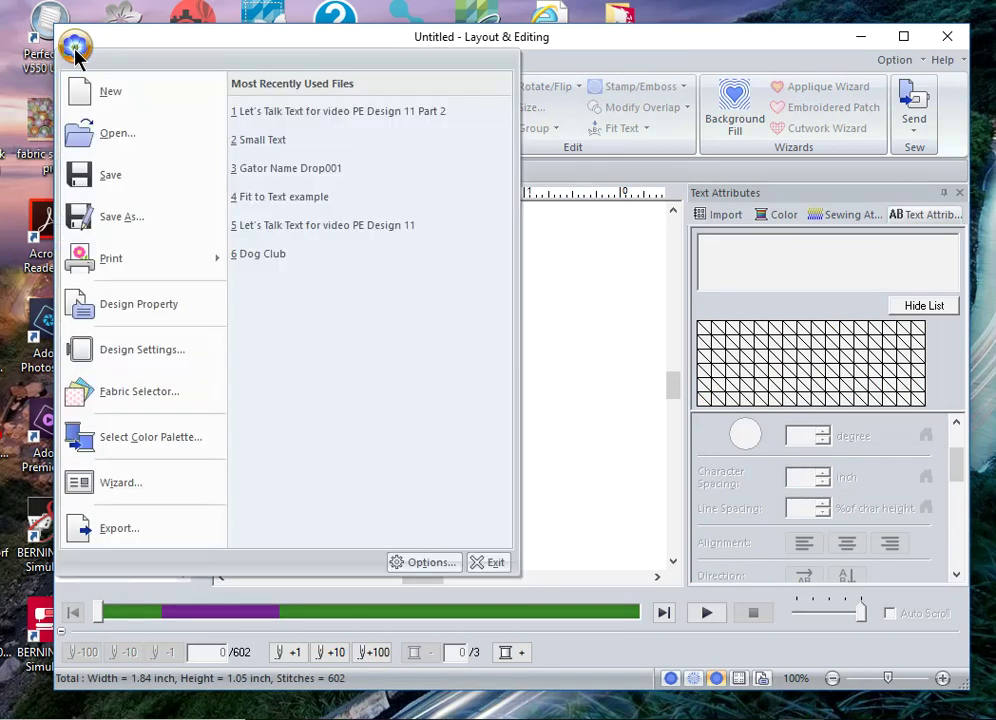
{"action": "left_click", "coordinate": [280, 142]}
{"action": "left_click", "coordinate": [524, 414]}
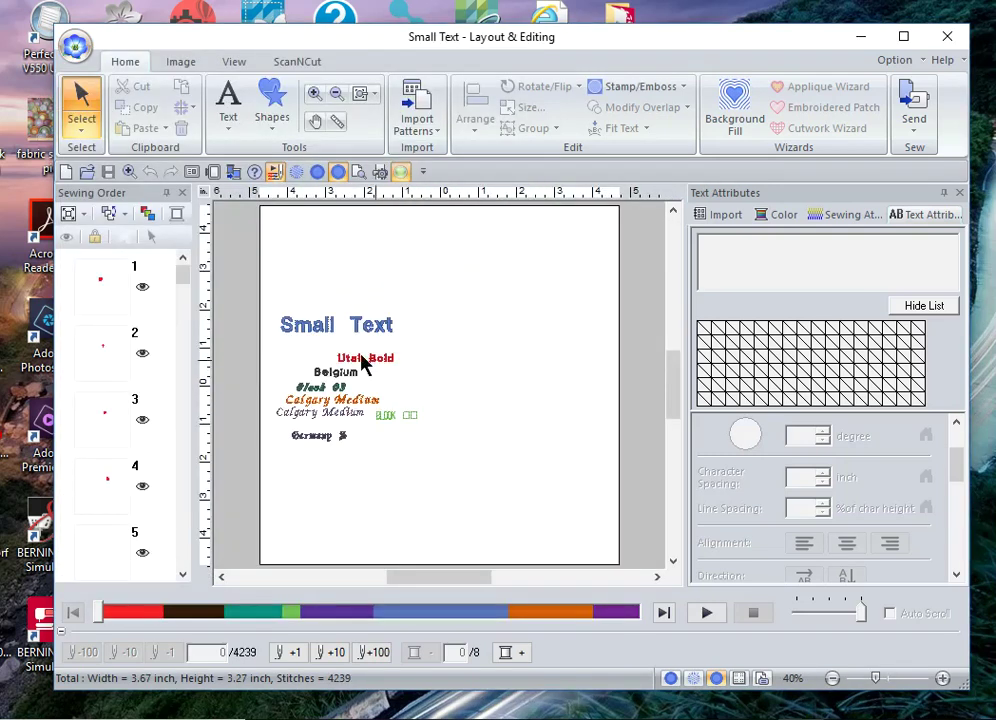
Show the Small Text sample at actual size, then select and deselect the Calgary Medium and BLOCK lines.
{"action": "left_click_drag", "start_coordinate": [252, 287], "coordinate": [441, 478]}
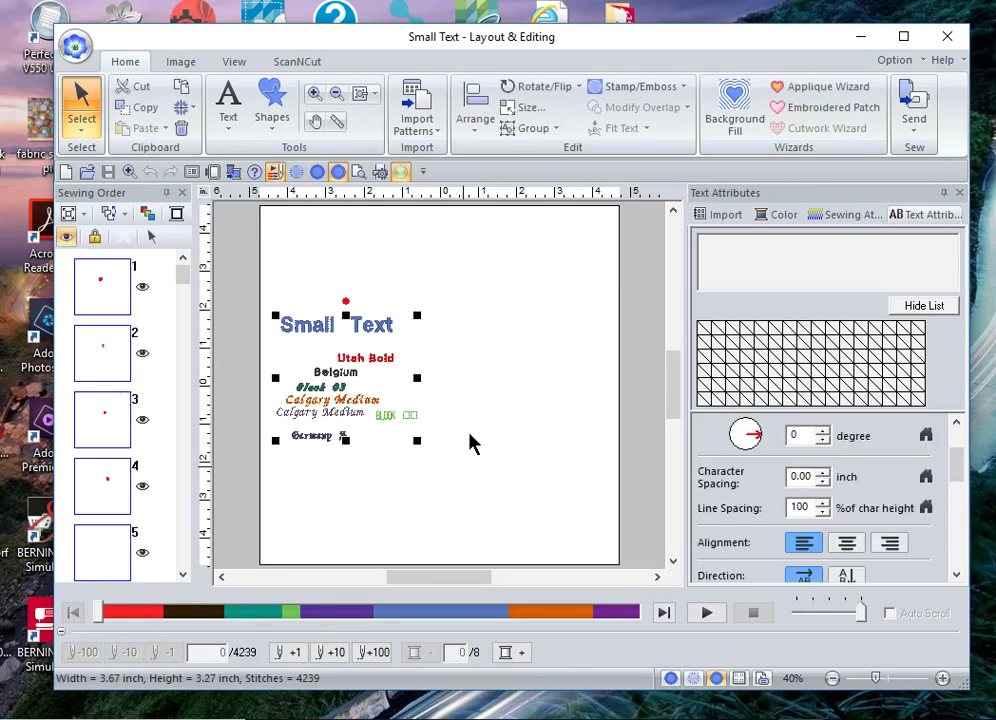
{"action": "left_click", "coordinate": [375, 96]}
{"action": "left_click", "coordinate": [390, 160]}
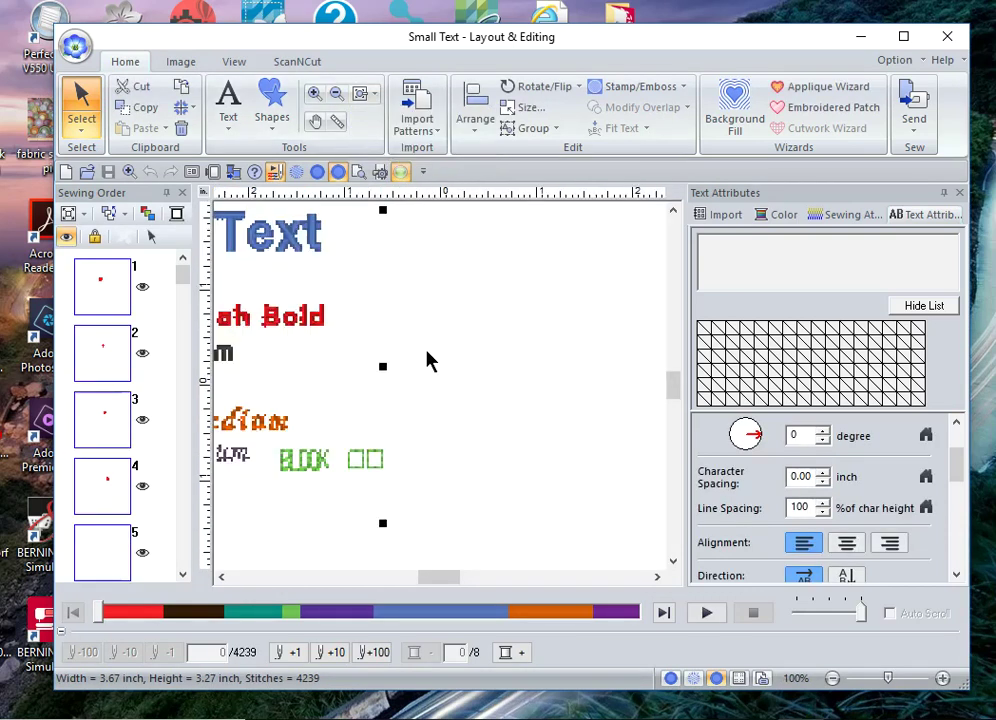
{"action": "left_click_drag", "start_coordinate": [438, 578], "coordinate": [413, 580]}
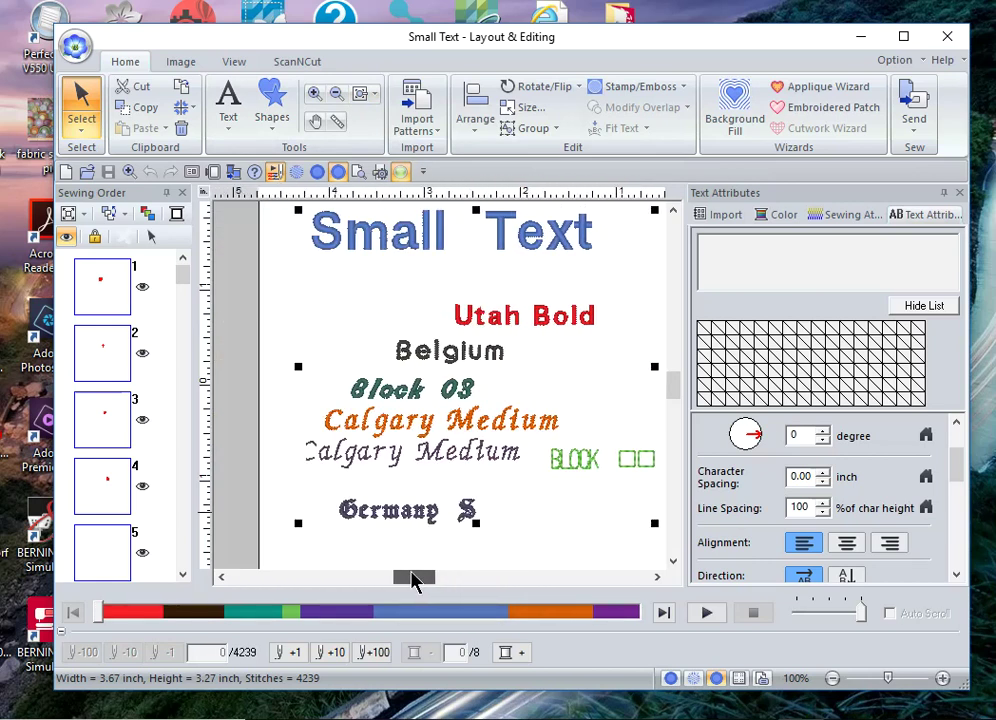
{"action": "left_click", "coordinate": [568, 494]}
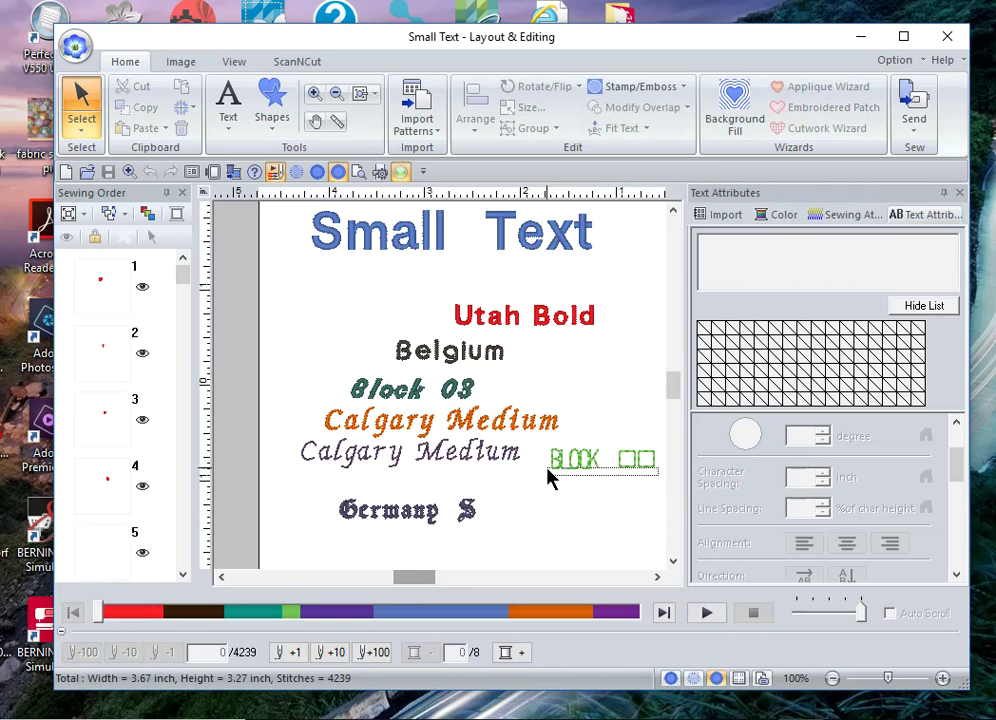
{"action": "left_click", "coordinate": [550, 450]}
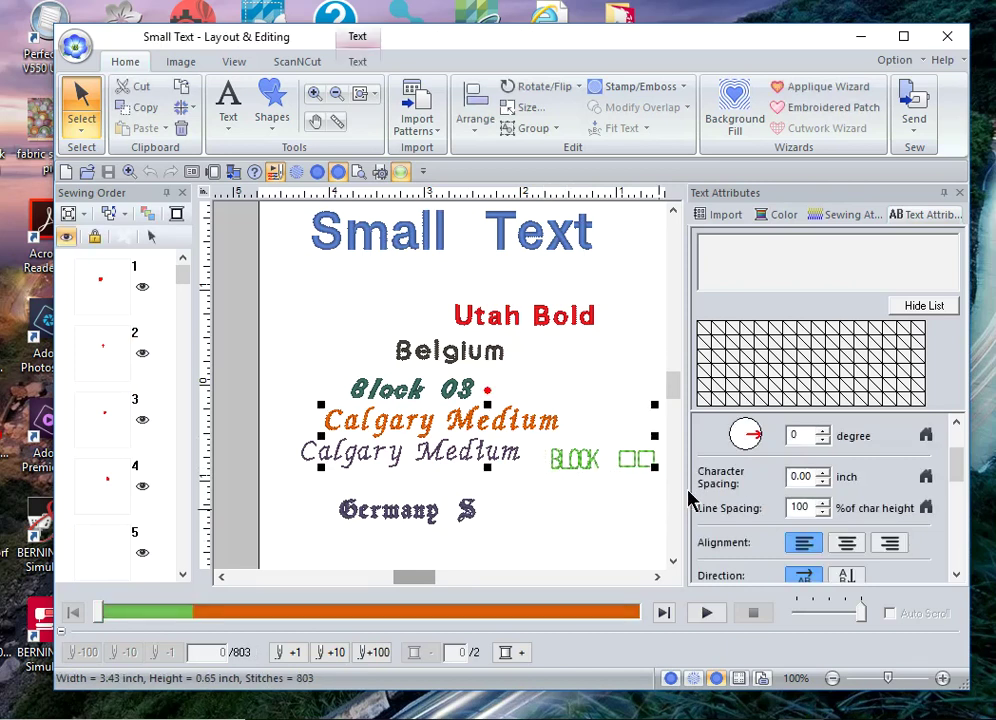
{"action": "left_click", "coordinate": [651, 489]}
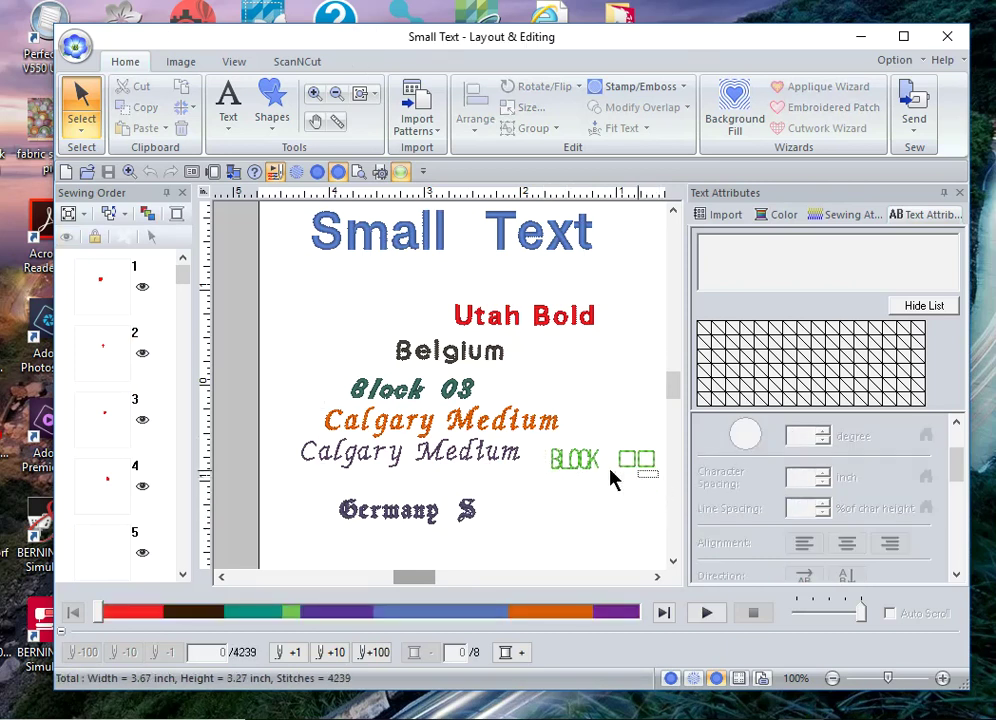
Append ' this is not' to the BLOCK 07 line so it reads 'BLOCK 07 this is not'.
{"action": "left_click", "coordinate": [547, 452]}
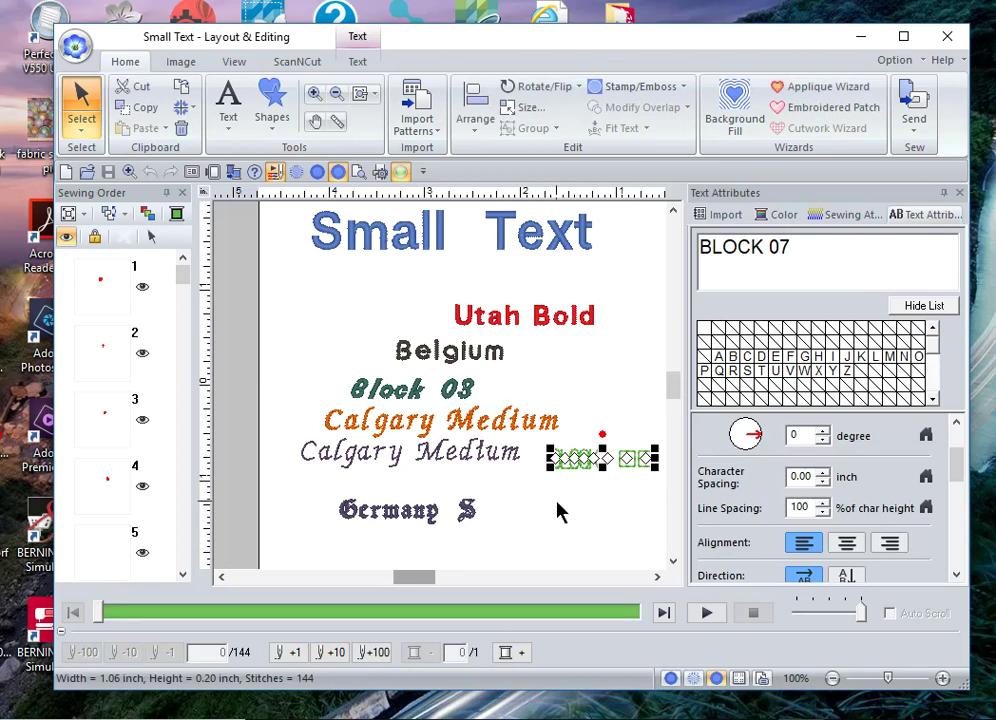
{"action": "left_click", "coordinate": [795, 251]}
{"action": "type", "text": "th"}
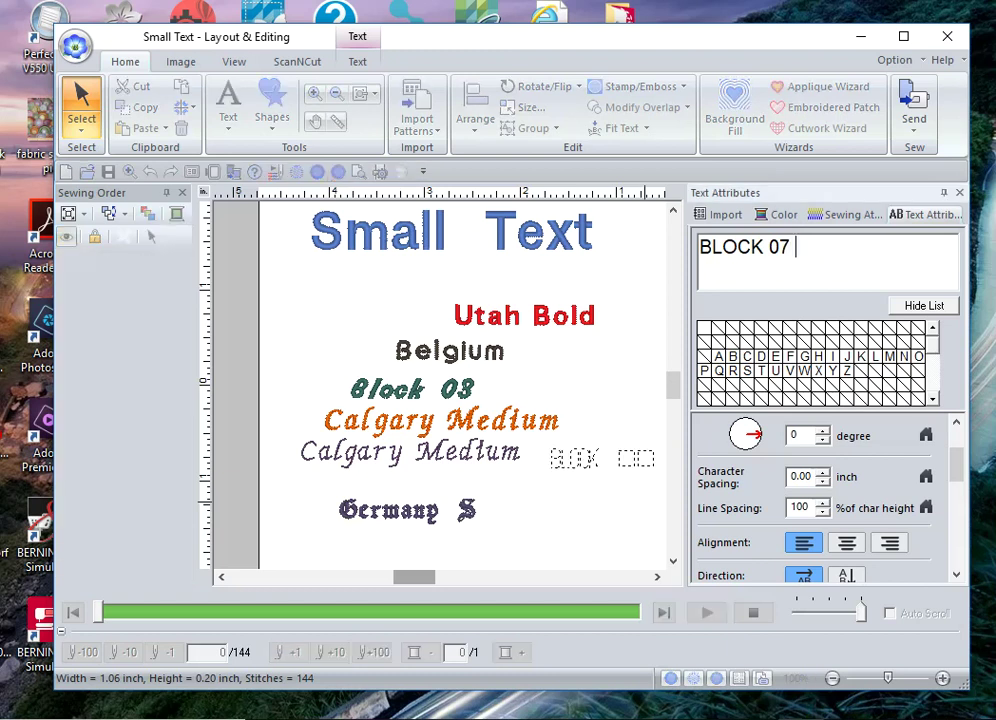
{"action": "type", "text": "is is nor"}
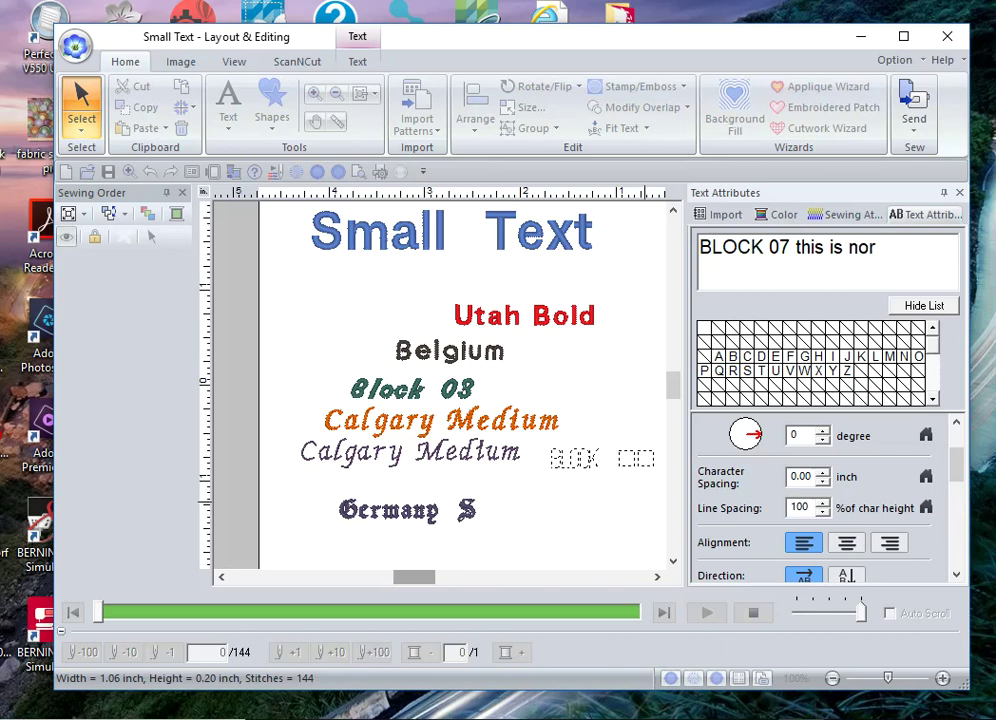
{"action": "key", "text": "BackSpace"}
{"action": "type", "text": "t"}
{"action": "left_click", "coordinate": [617, 521]}
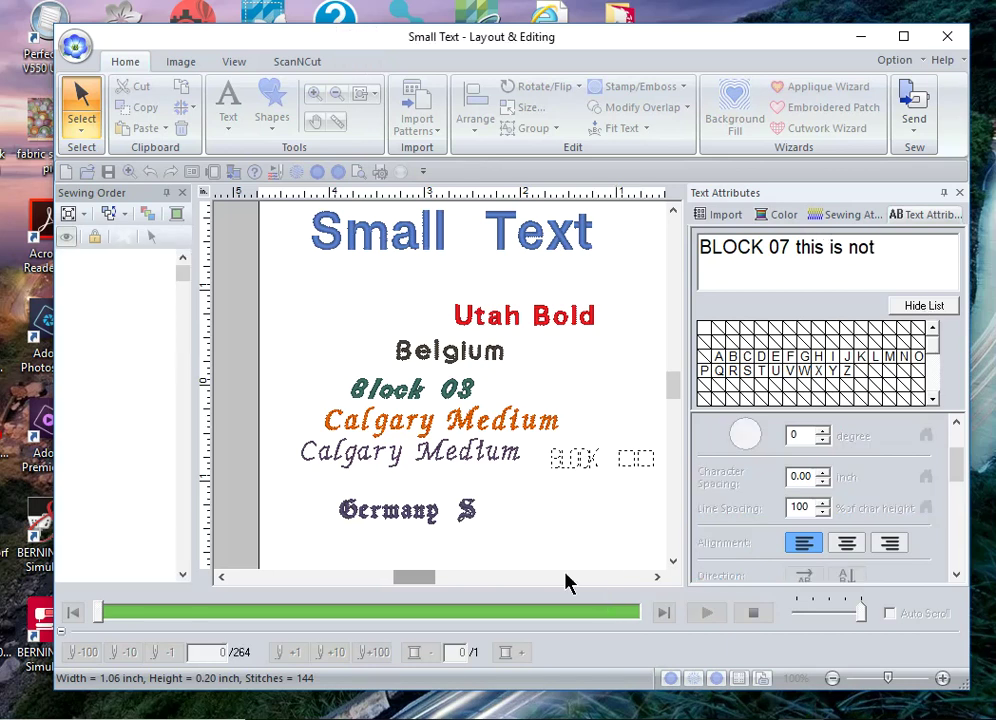
{"action": "left_click_drag", "start_coordinate": [415, 585], "coordinate": [426, 582]}
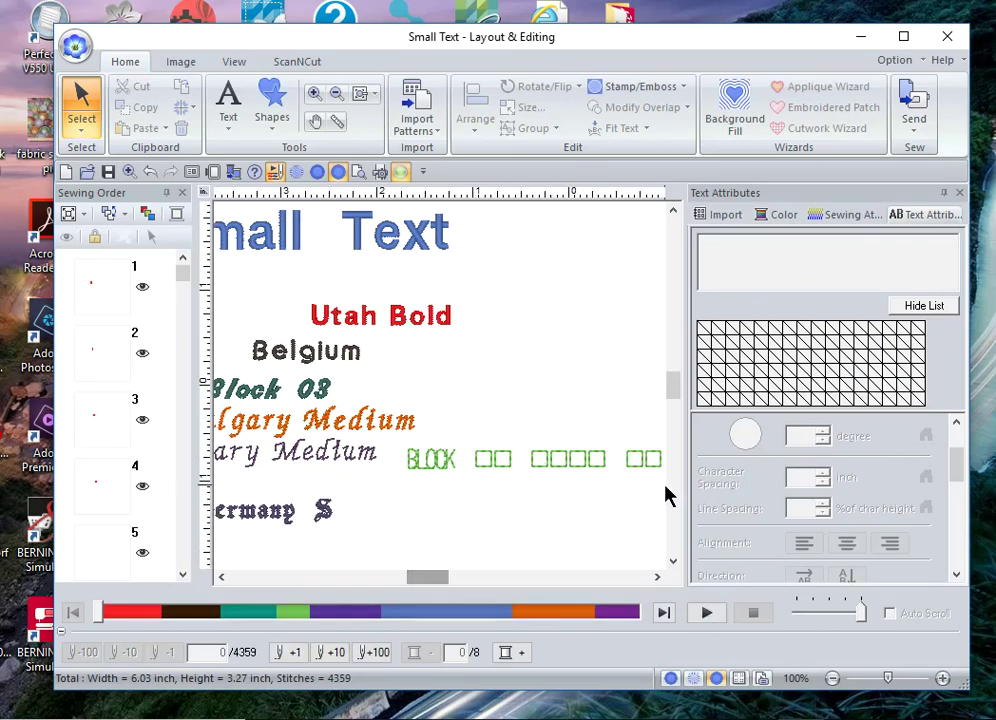
{"action": "left_click_drag", "start_coordinate": [668, 482], "coordinate": [395, 457]}
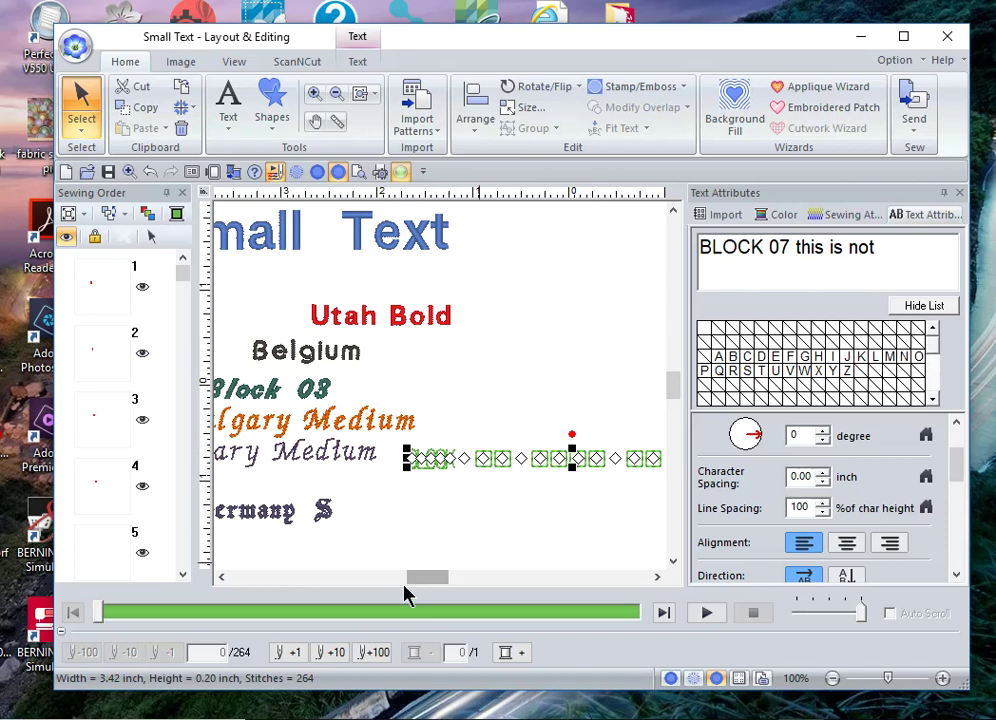
{"action": "left_click_drag", "start_coordinate": [424, 577], "coordinate": [400, 575]}
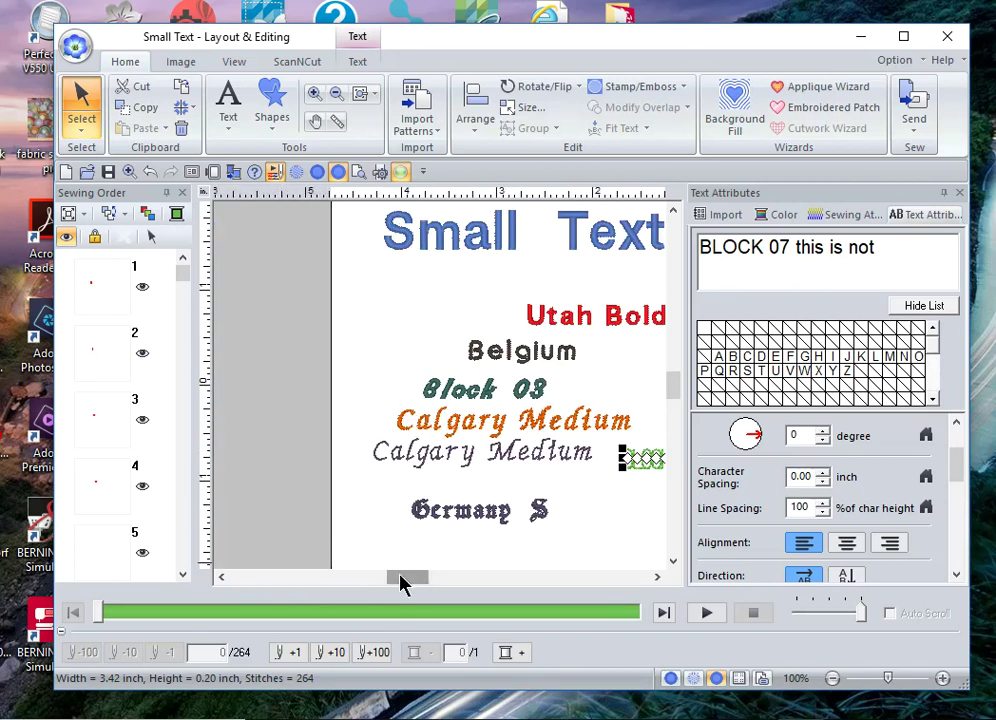